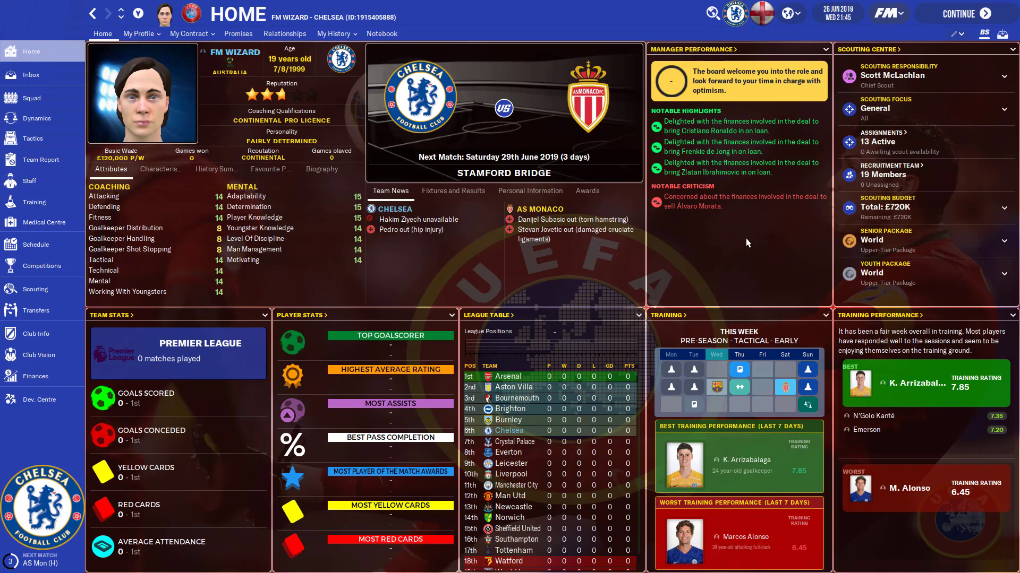
Open Chelsea's Club Info page showing Stamford Bridge details: 41,631 capacity, built 1877
{"action": "left_click", "coordinate": [509, 431]}
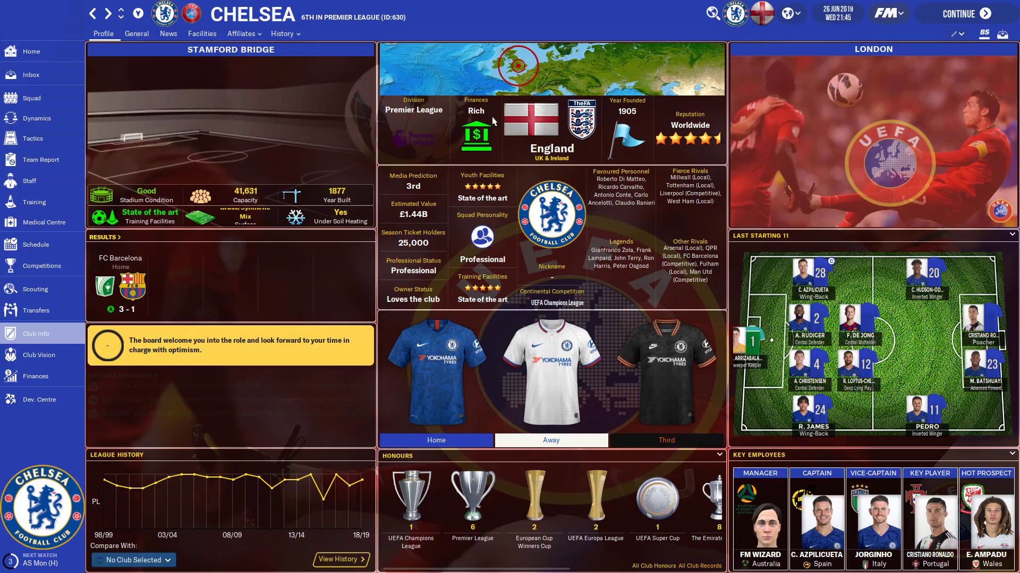
{"action": "left_click", "coordinate": [244, 53]}
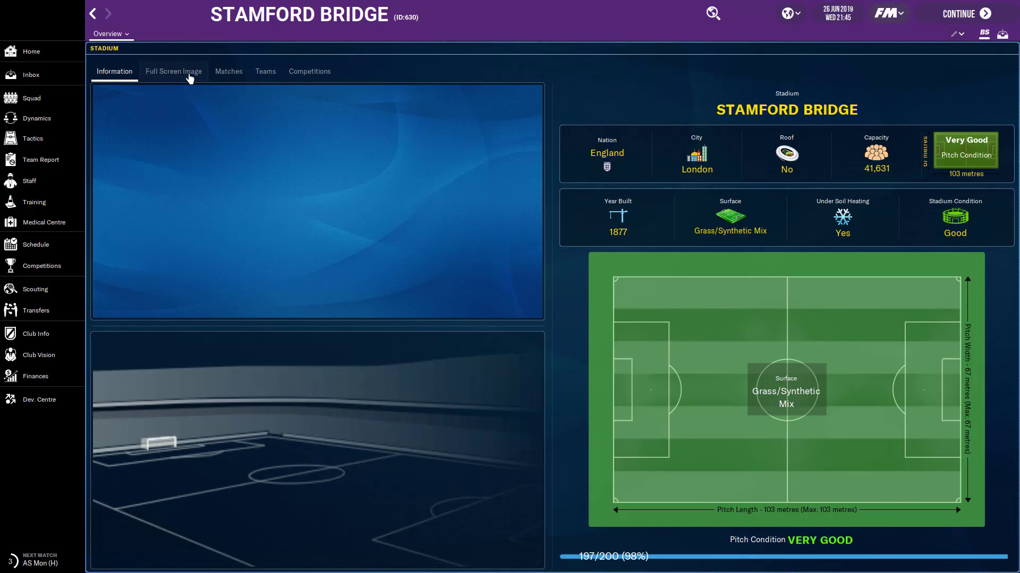
{"action": "left_click", "coordinate": [168, 76]}
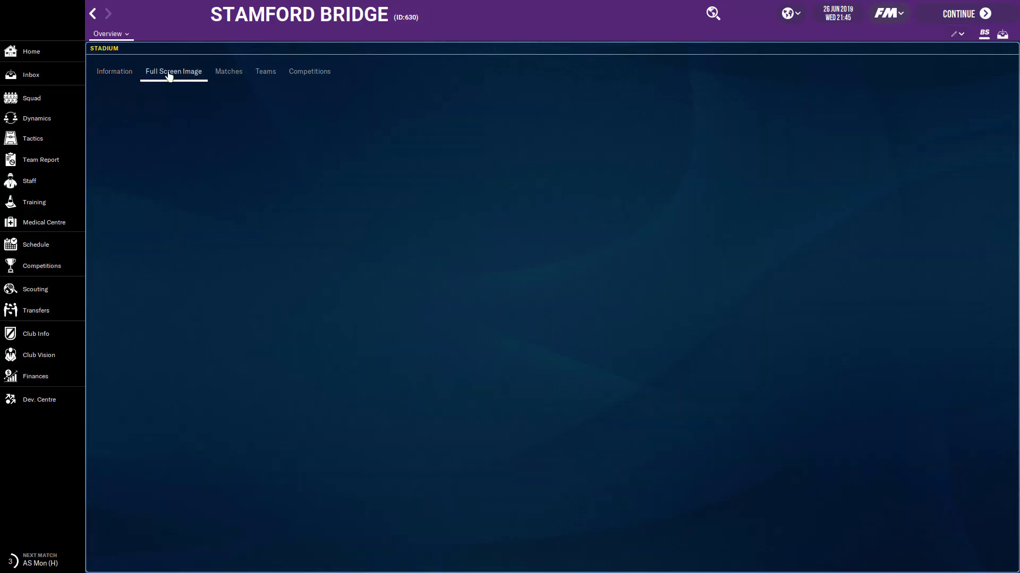
{"action": "left_click", "coordinate": [281, 111]}
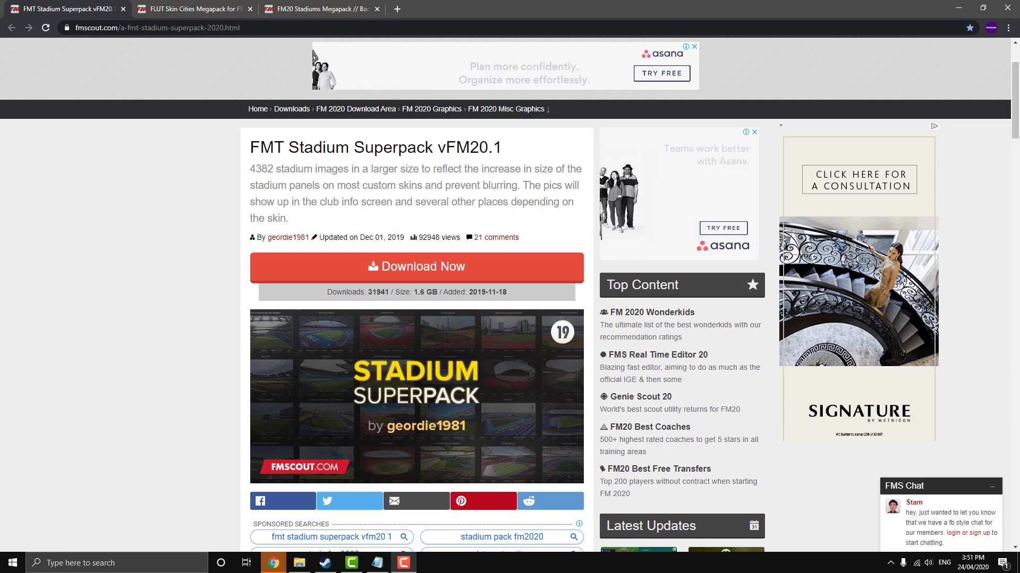
Switch to the FLUT Skin Cities Megapack download page and scroll down through it
{"action": "left_click", "coordinate": [173, 9]}
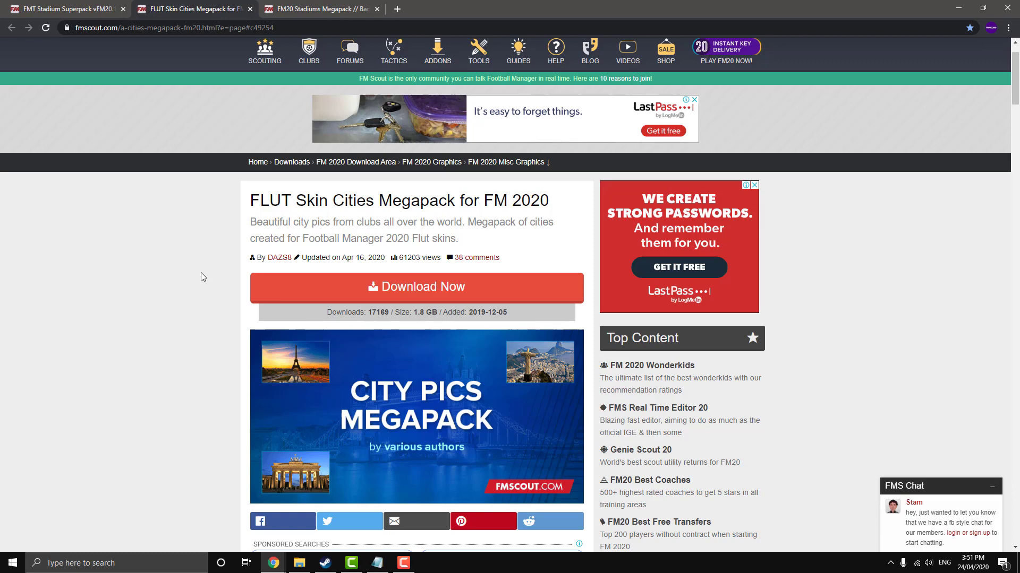
{"action": "scroll", "coordinate": [201, 273], "scroll_direction": "down", "scroll_amount": 2}
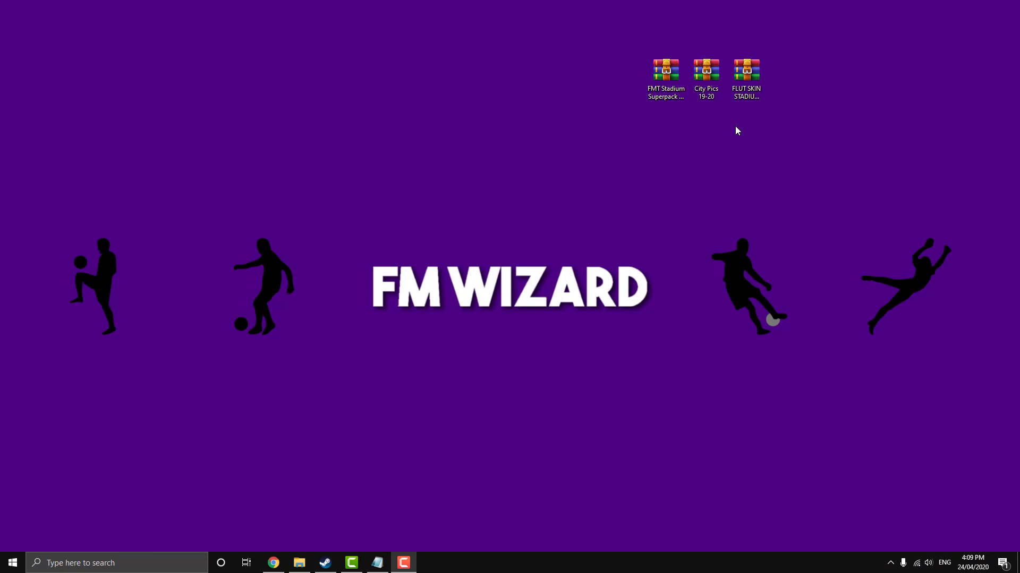
Extract the FMT Stadium Superpack archive to an FMT Stadium Superpack 20.1 folder beside the archives
{"action": "left_click", "coordinate": [662, 72]}
{"action": "right_click", "coordinate": [662, 72]}
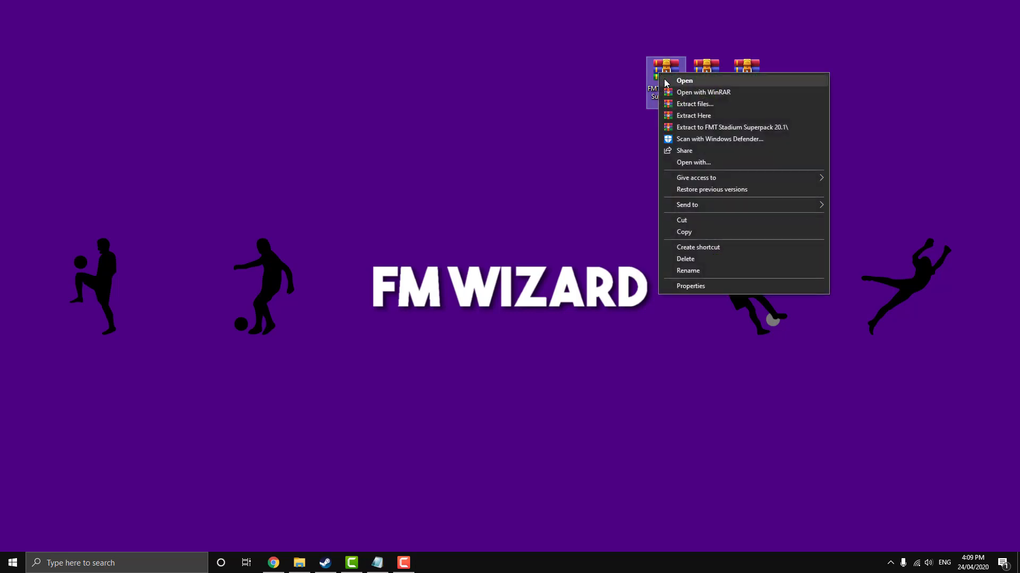
{"action": "left_click", "coordinate": [696, 103]}
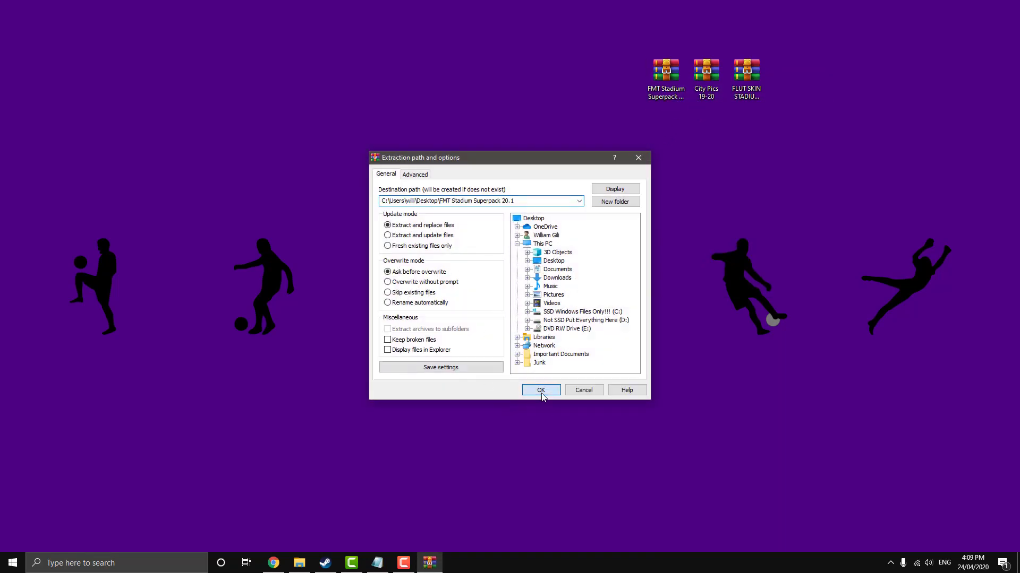
{"action": "left_click", "coordinate": [541, 390]}
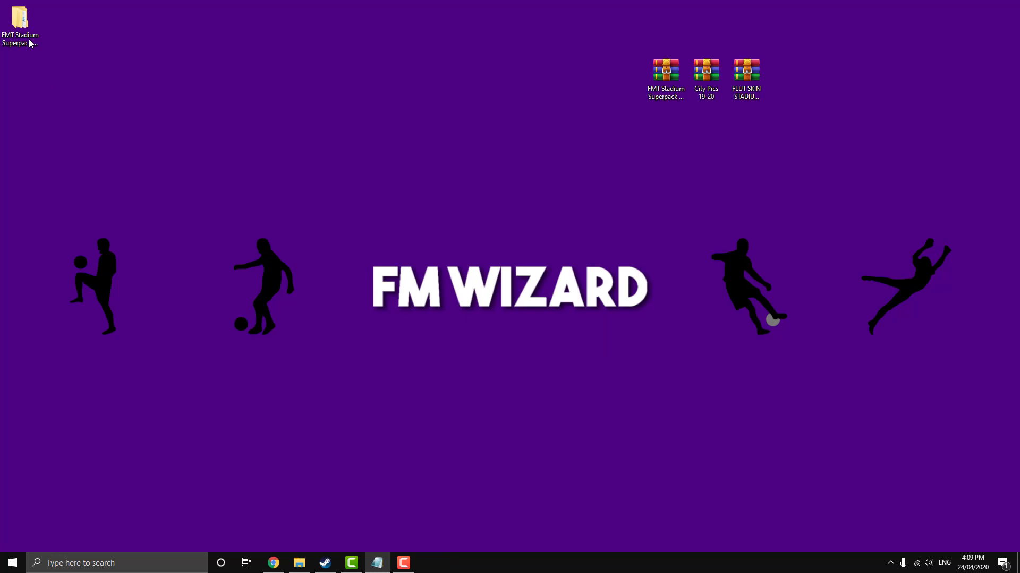
{"action": "left_click_drag", "start_coordinate": [29, 42], "coordinate": [531, 94]}
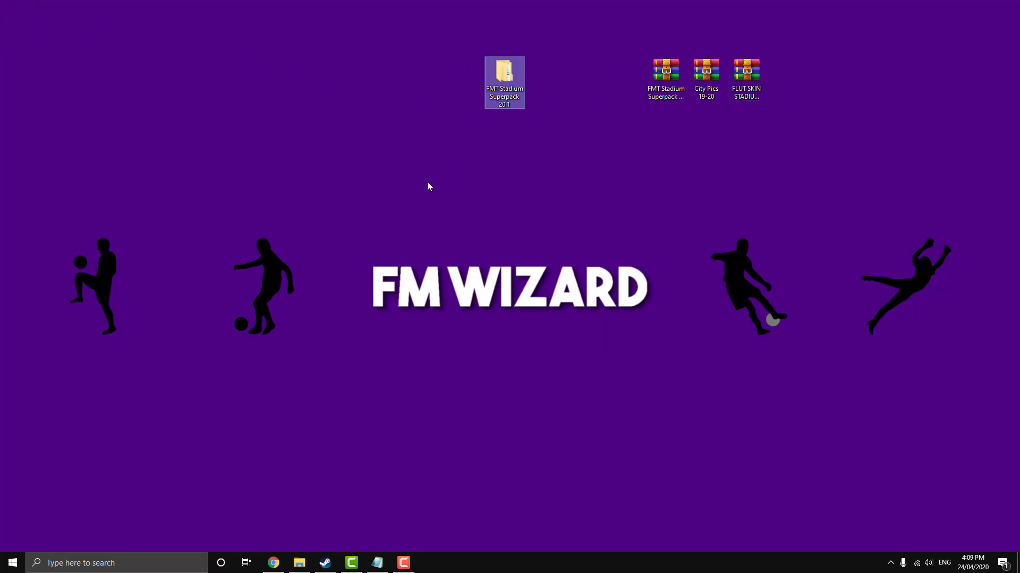
{"action": "left_click", "coordinate": [357, 199]}
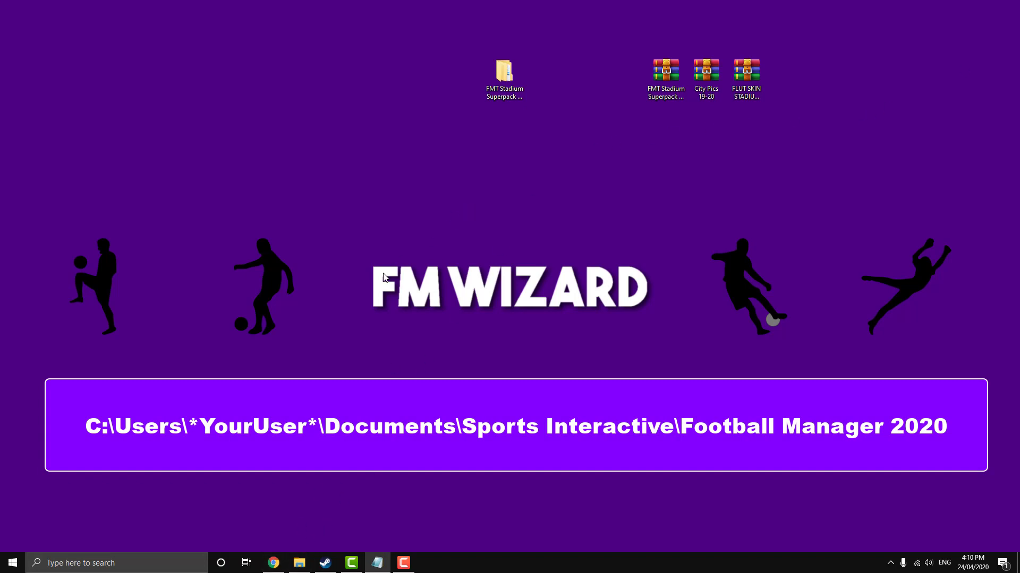
Navigate File Explorer to the Football Manager 2020 documents folder, fixing the user name in the path
{"action": "left_click", "coordinate": [300, 563]}
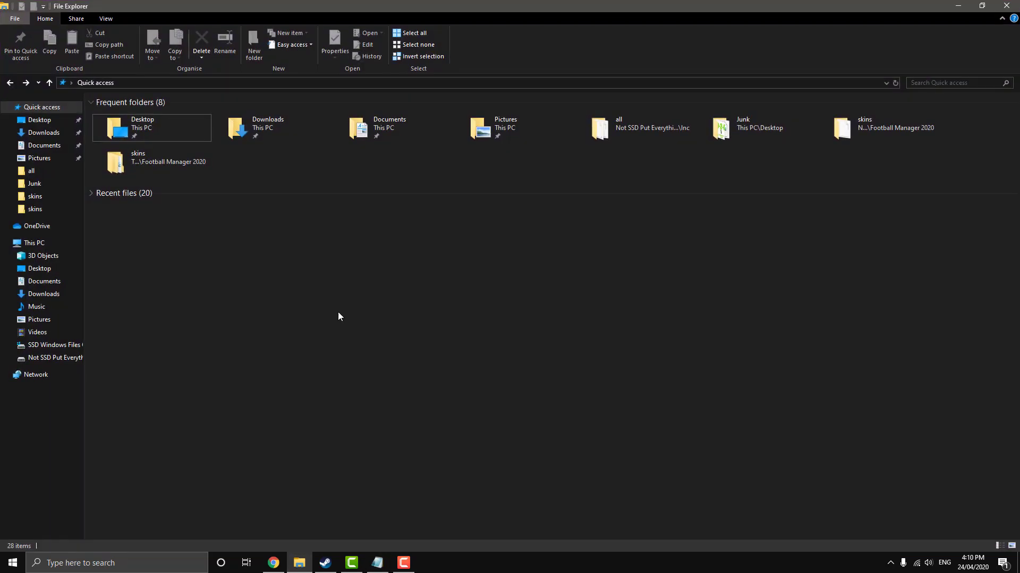
{"action": "left_click", "coordinate": [148, 84]}
{"action": "type", "text": "C:\\Users\\\"YourUser\"\\Documents\\Sports Interactive\\Football Manager 2020"}
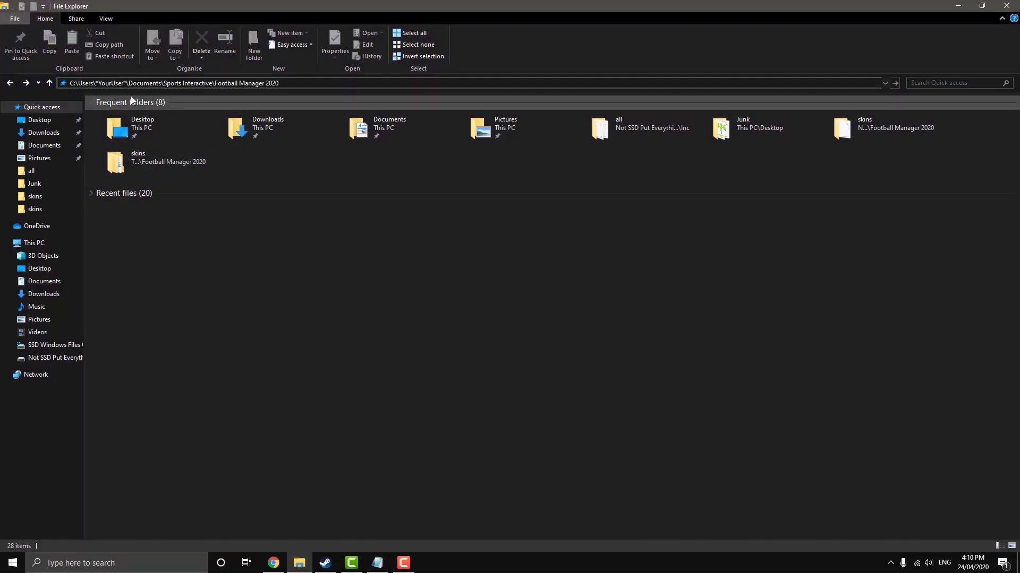
{"action": "key", "text": "BackSpace"}
{"action": "key", "text": "BackSpace"}
{"action": "key", "text": "BackSpace"}
{"action": "key", "text": "BackSpace"}
{"action": "key", "text": "BackSpace"}
{"action": "key", "text": "BackSpace"}
{"action": "key", "text": "BackSpace"}
{"action": "key", "text": "BackSpace"}
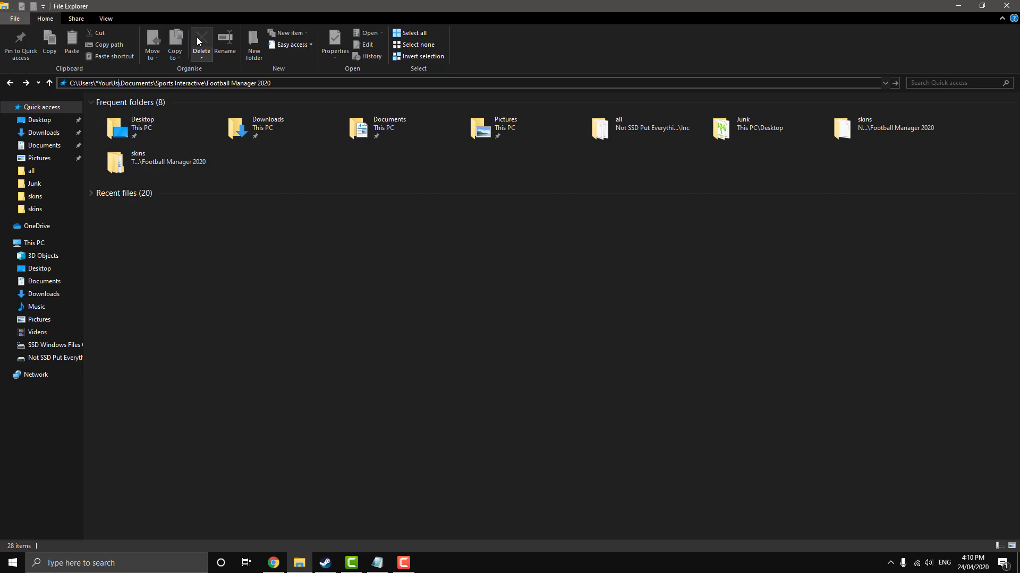
{"action": "key", "text": "BackSpace"}
{"action": "key", "text": "BackSpace"}
{"action": "type", "text": "willi"}
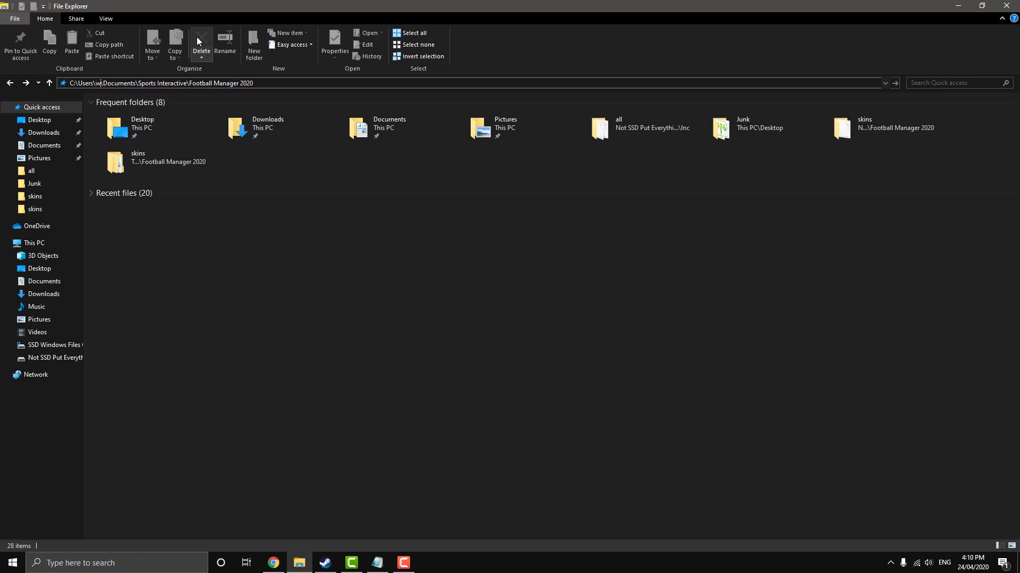
{"action": "key", "text": "Return"}
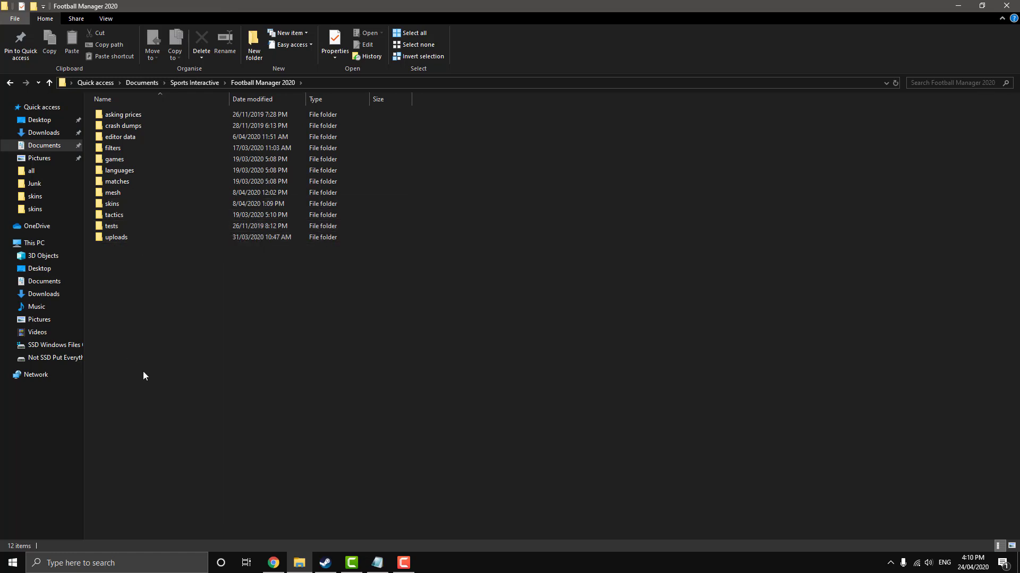
Create a graphics folder in the Football Manager 2020 folder and open it
{"action": "right_click", "coordinate": [161, 340]}
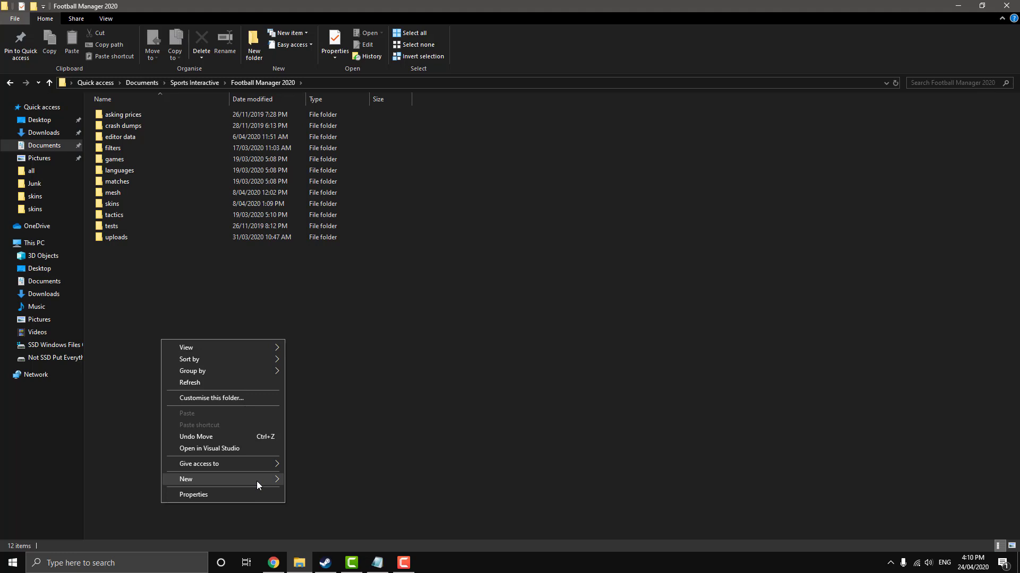
{"action": "mouse_move", "coordinate": [257, 480]}
{"action": "left_click", "coordinate": [314, 323]}
{"action": "type", "text": "g"}
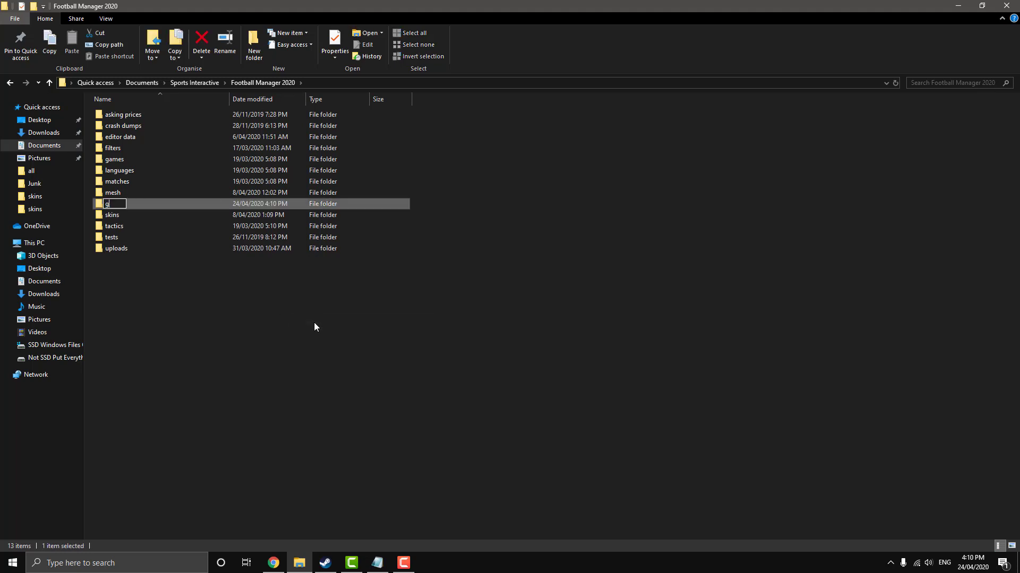
{"action": "type", "text": "raphics"}
{"action": "key", "text": "Return"}
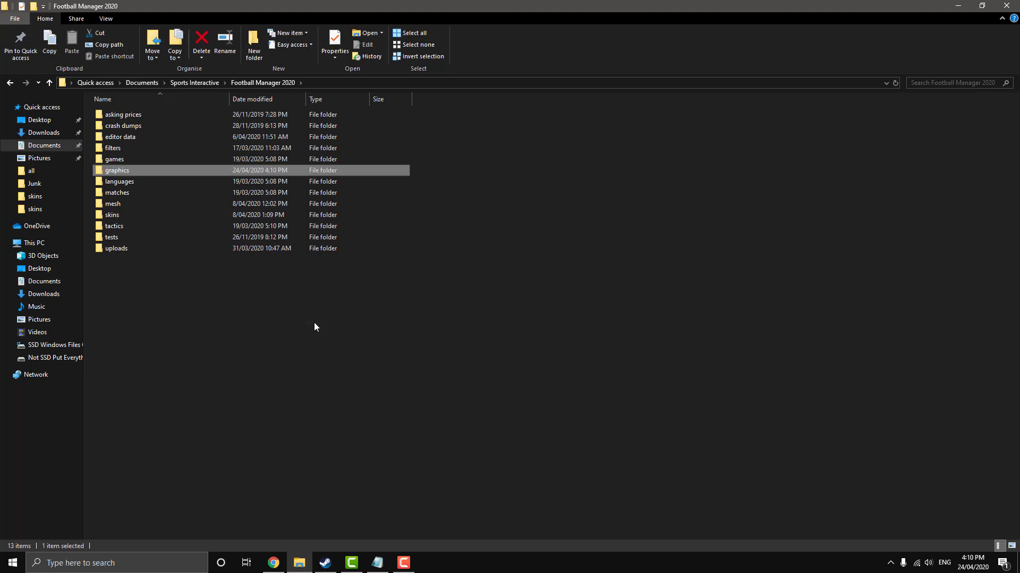
{"action": "double_click", "coordinate": [139, 171]}
Create a stadiums subfolder inside graphics
{"action": "right_click", "coordinate": [189, 166]}
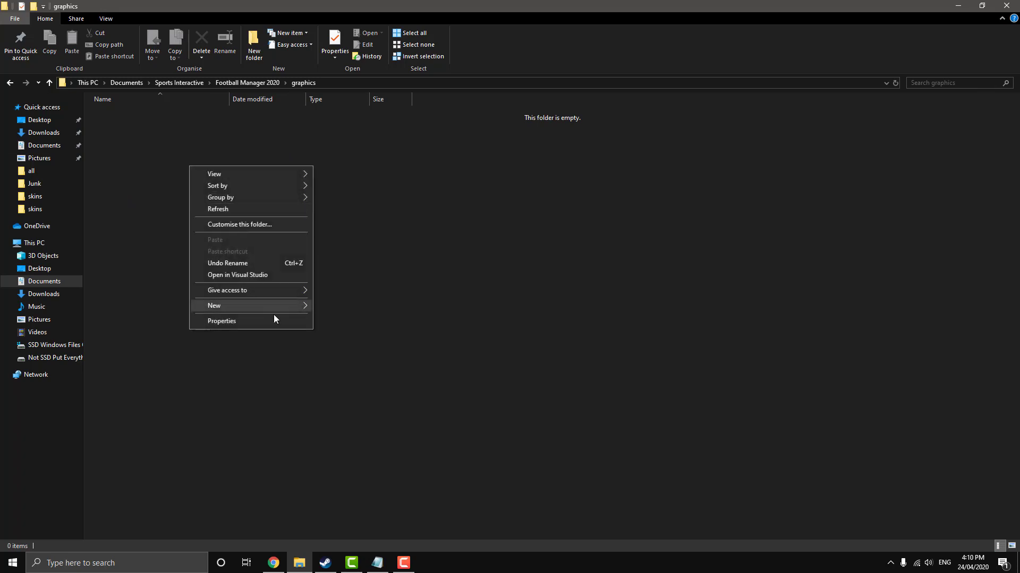
{"action": "mouse_move", "coordinate": [301, 305]}
{"action": "left_click", "coordinate": [349, 303]}
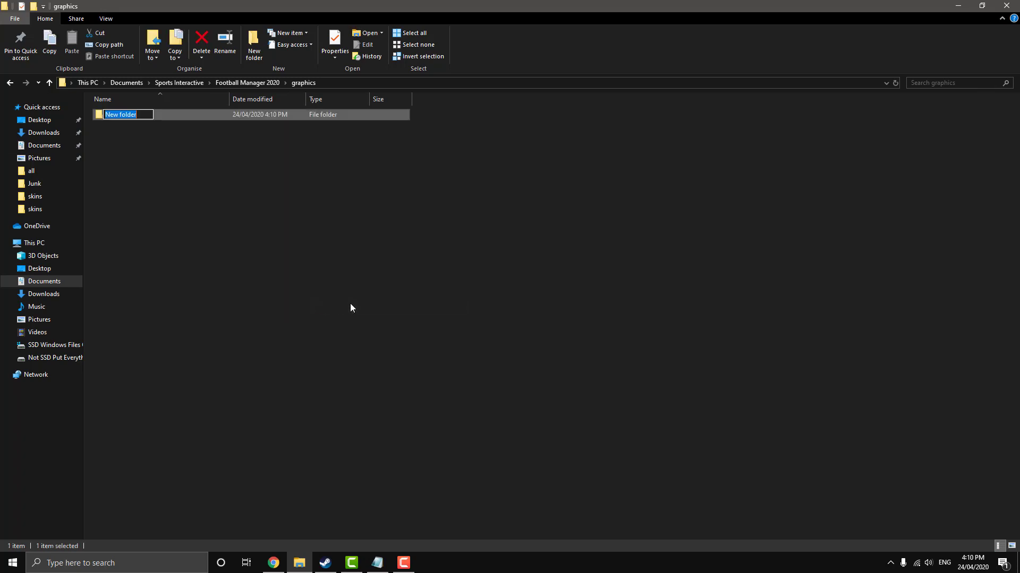
{"action": "type", "text": "stadiums"}
{"action": "key", "text": "Return"}
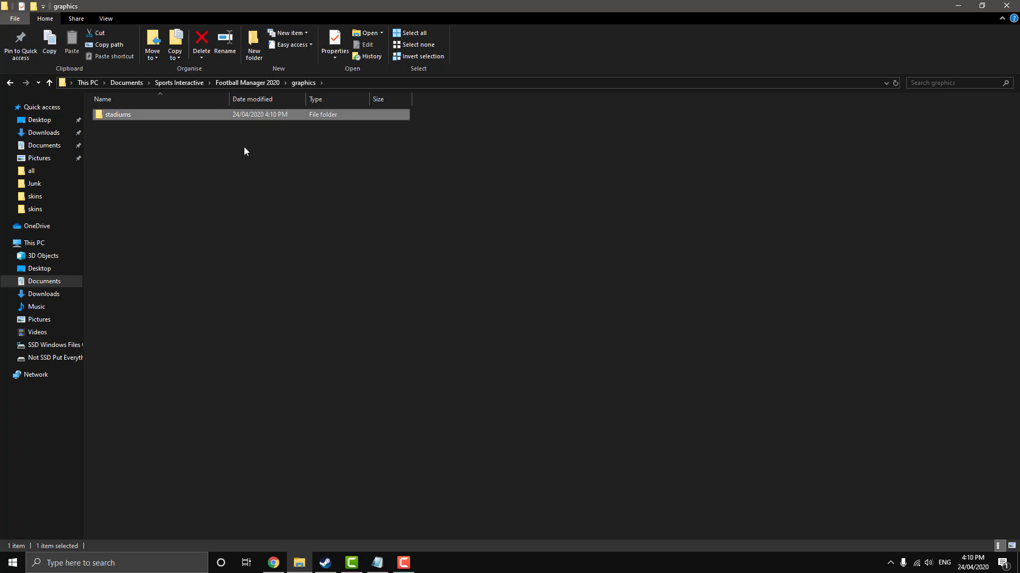
Copy the FMT Stadium Superpack folder from the desktop into the new stadiums folder
{"action": "double_click", "coordinate": [117, 115]}
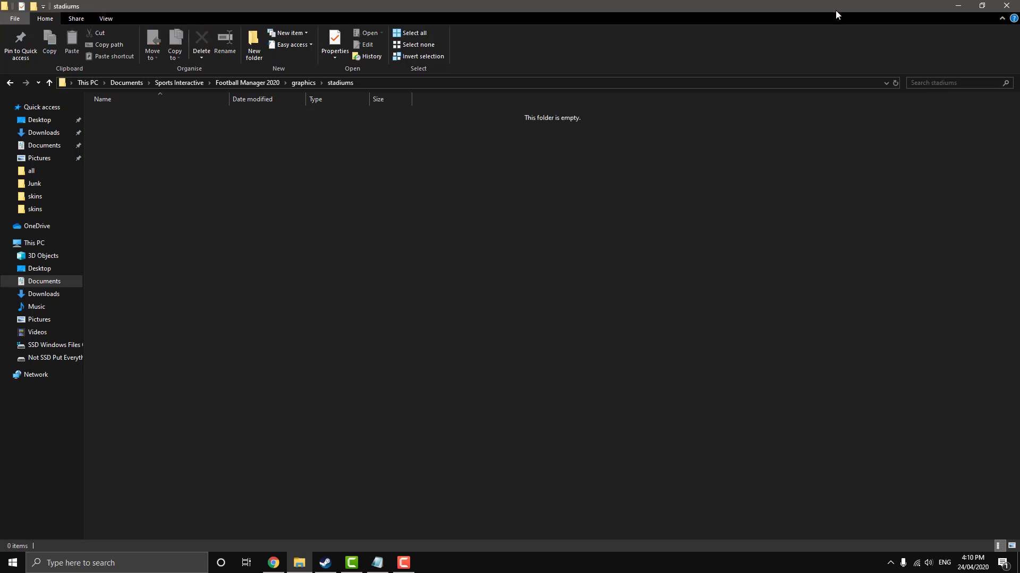
{"action": "left_click", "coordinate": [958, 6]}
{"action": "right_click", "coordinate": [501, 92]}
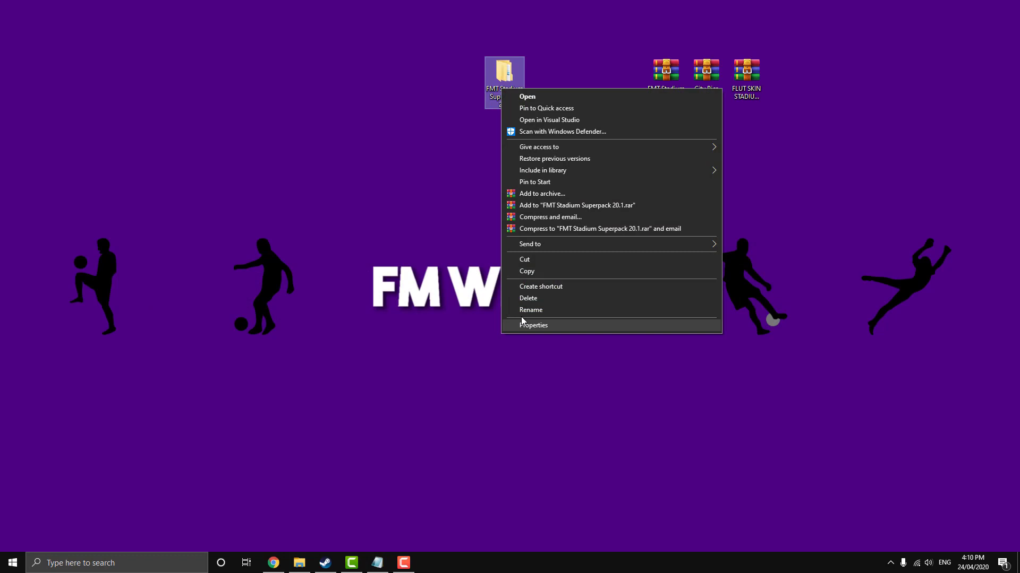
{"action": "left_click", "coordinate": [526, 270]}
{"action": "left_click", "coordinate": [299, 563]}
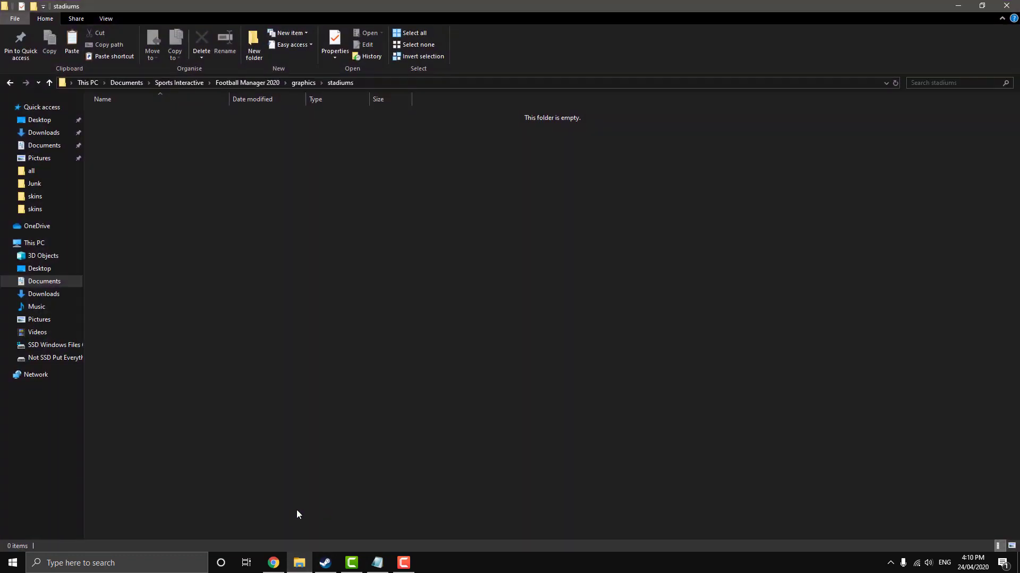
{"action": "right_click", "coordinate": [195, 292]}
{"action": "left_click", "coordinate": [223, 361]}
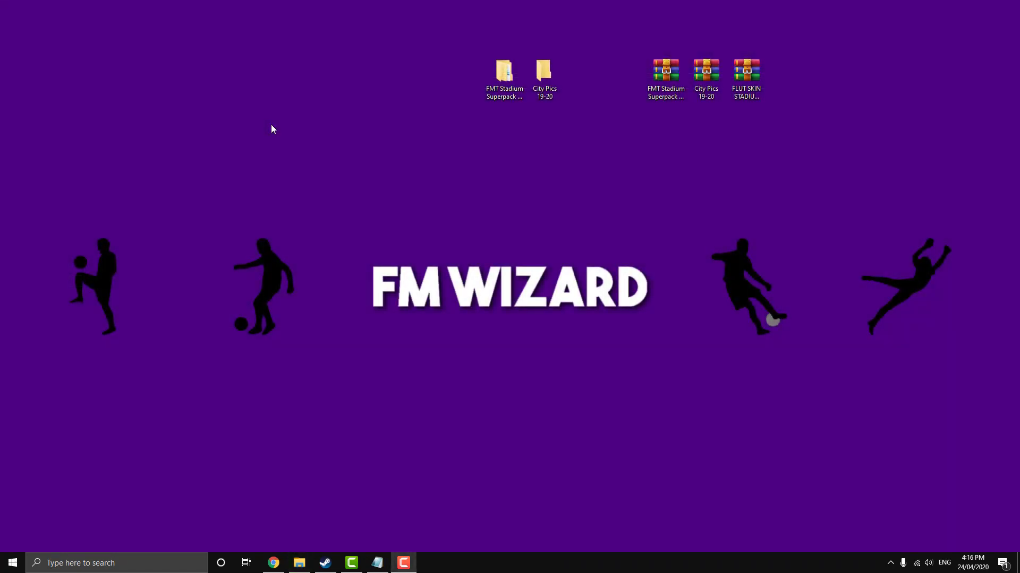
Extract City Pics 19-20.rar into a City Pics 19-20 folder on the desktop
{"action": "right_click", "coordinate": [712, 86]}
{"action": "left_click", "coordinate": [756, 117]}
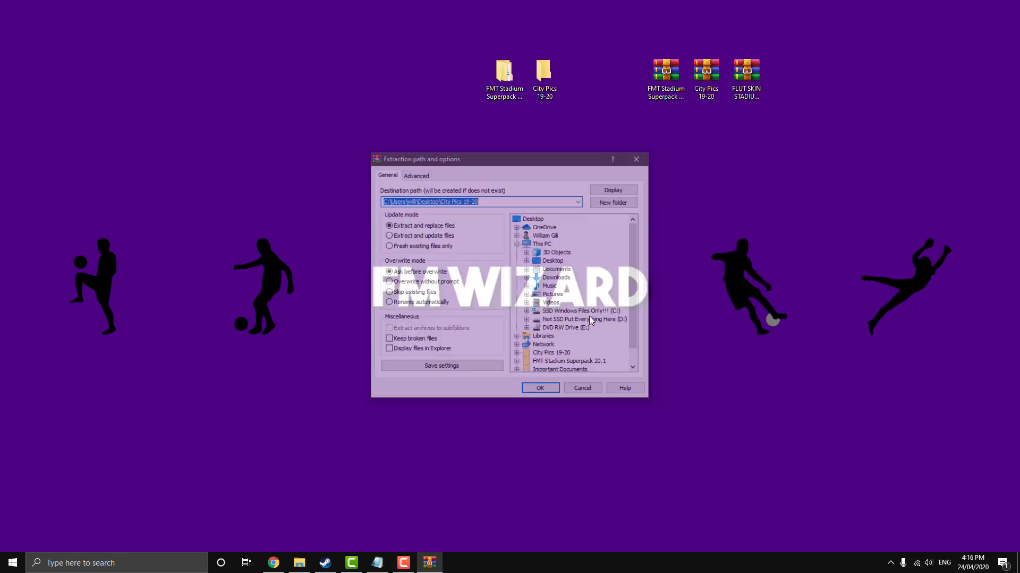
{"action": "left_click", "coordinate": [584, 389]}
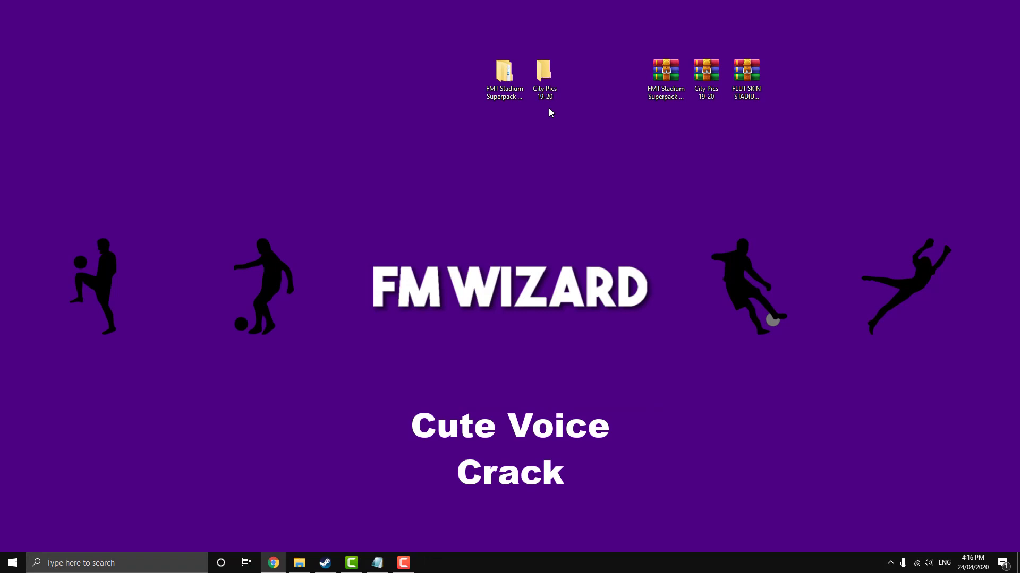
Copy the City Pics folder of country subfolders from the extracted City Pics 19-20 folder
{"action": "double_click", "coordinate": [546, 79]}
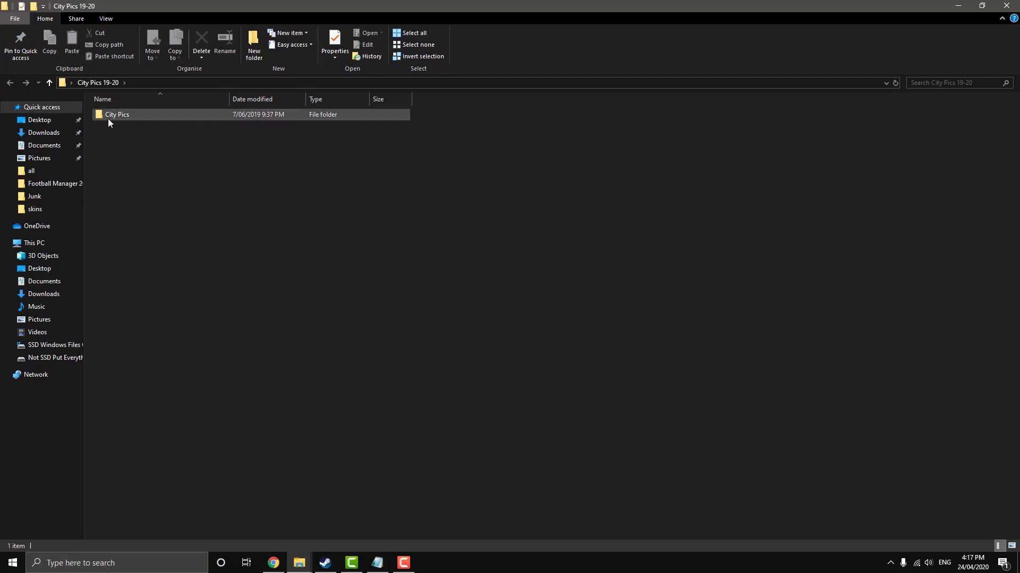
{"action": "double_click", "coordinate": [126, 115]}
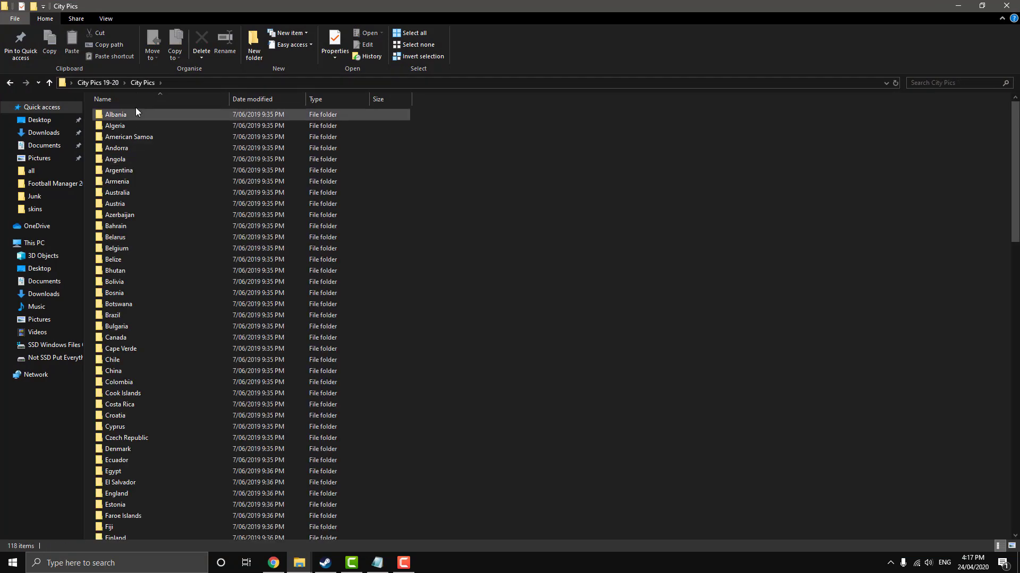
{"action": "left_click", "coordinate": [10, 82]}
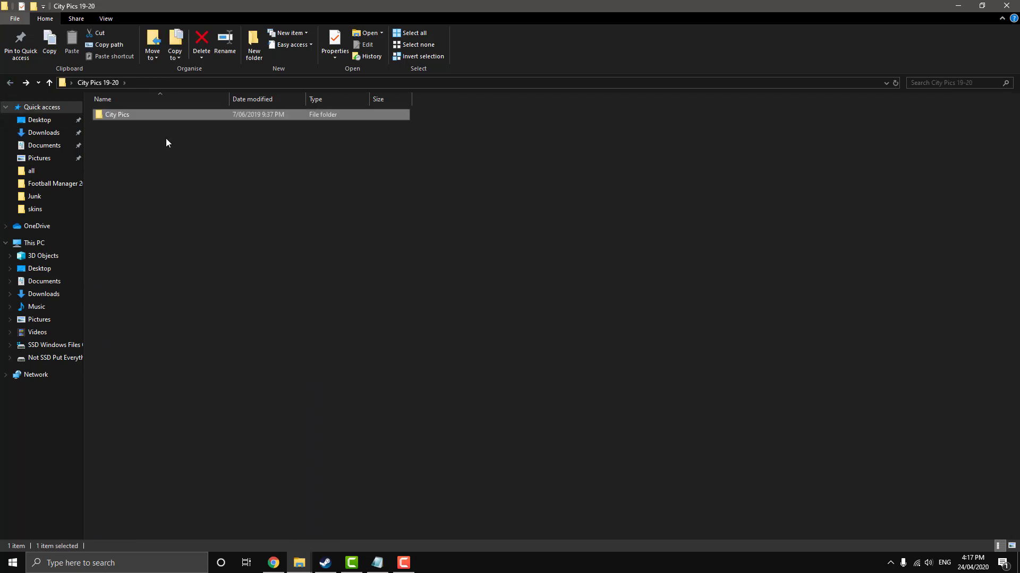
{"action": "right_click", "coordinate": [138, 116]}
{"action": "left_click", "coordinate": [170, 310]}
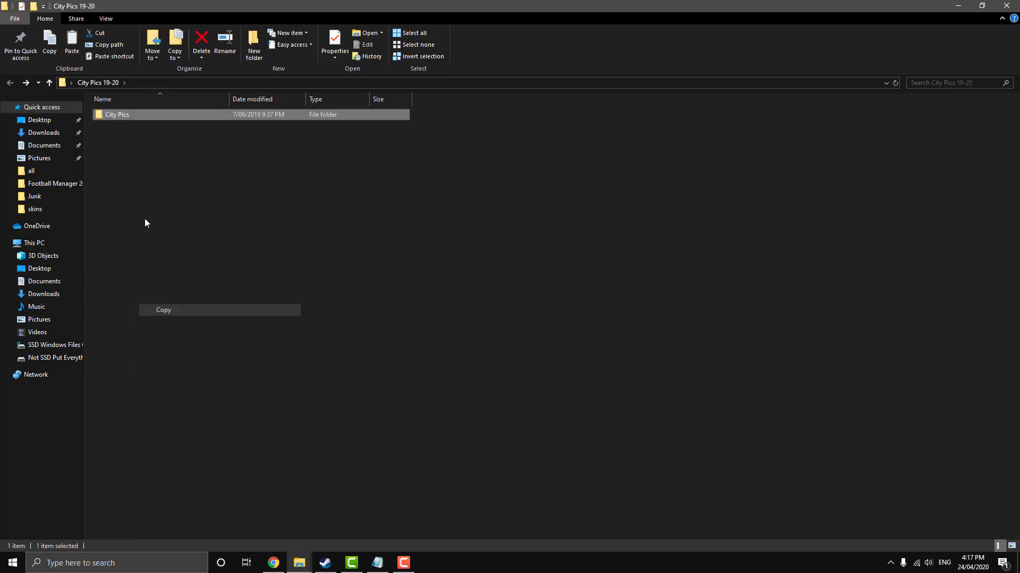
{"action": "double_click", "coordinate": [127, 120]}
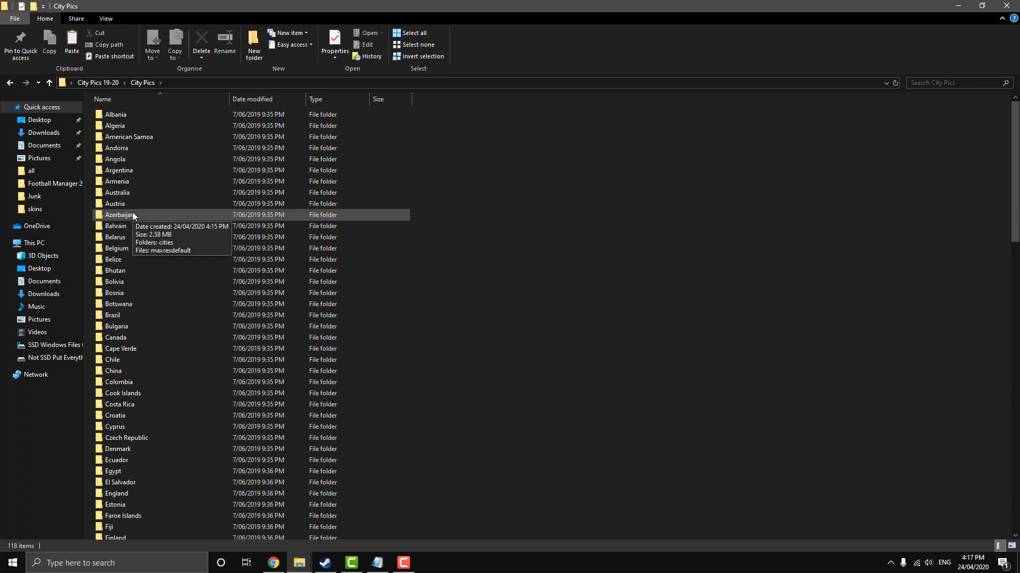
{"action": "left_click", "coordinate": [1006, 6]}
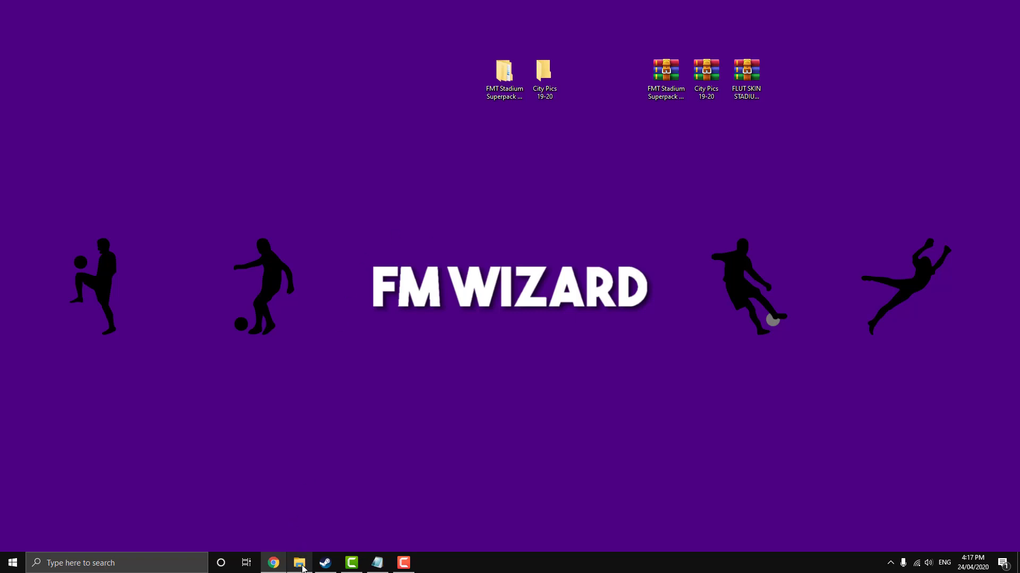
Create a new cities folder inside the graphics folder
{"action": "mouse_move", "coordinate": [300, 564]}
{"action": "left_click", "coordinate": [297, 526]}
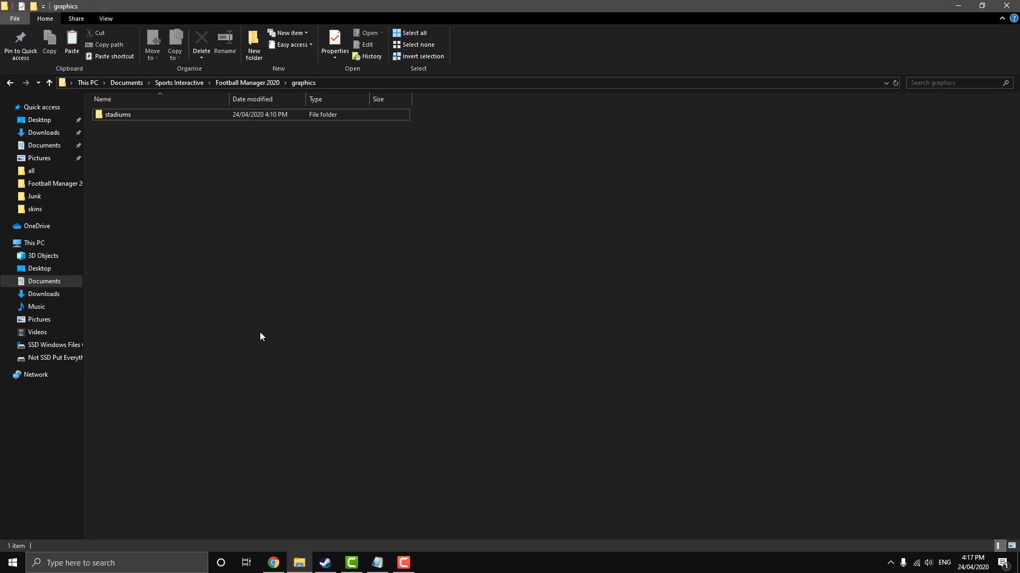
{"action": "right_click", "coordinate": [175, 162]}
{"action": "mouse_move", "coordinate": [225, 292]}
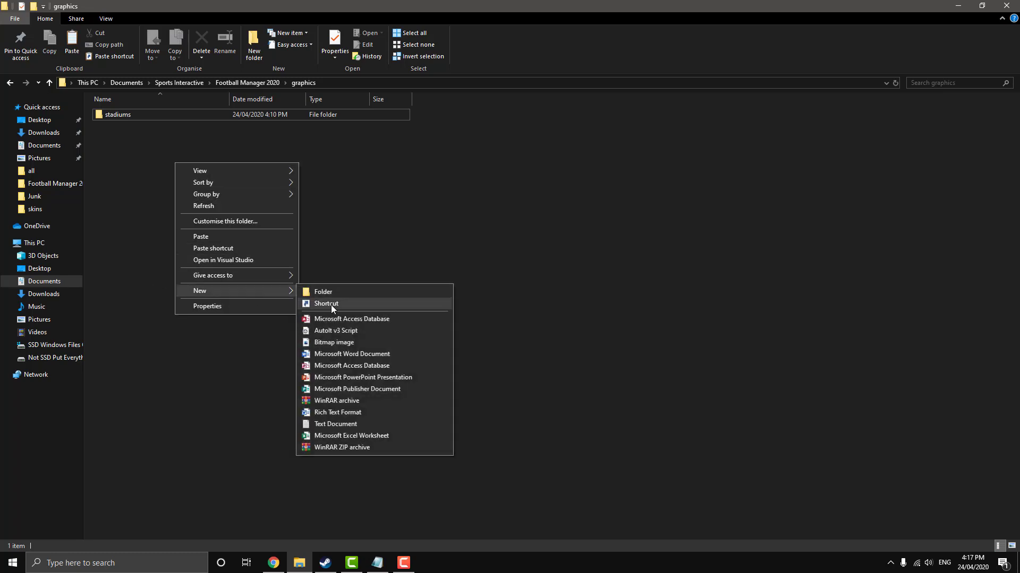
{"action": "left_click", "coordinate": [343, 295]}
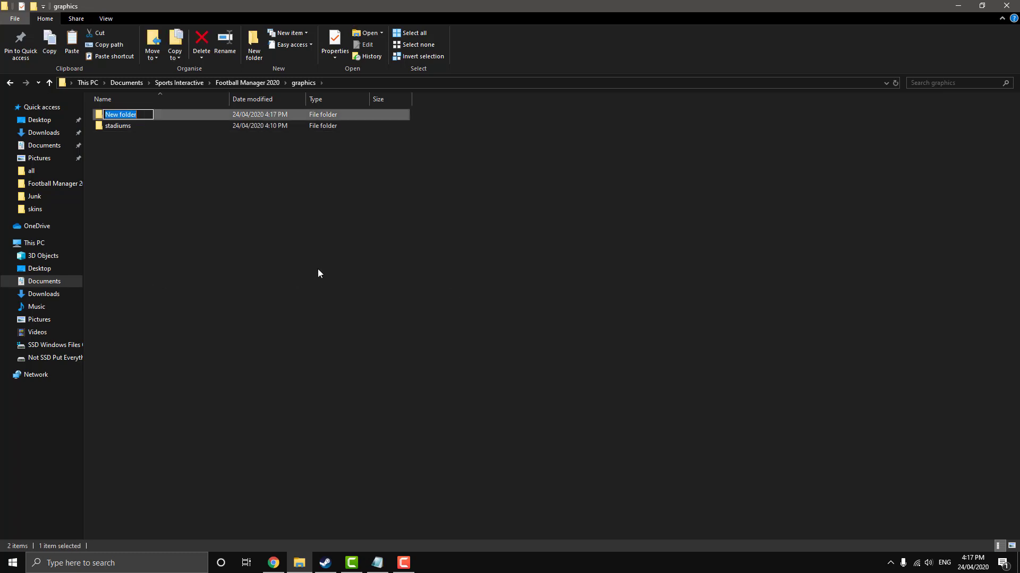
{"action": "type", "text": "cities"}
{"action": "key", "text": "Return"}
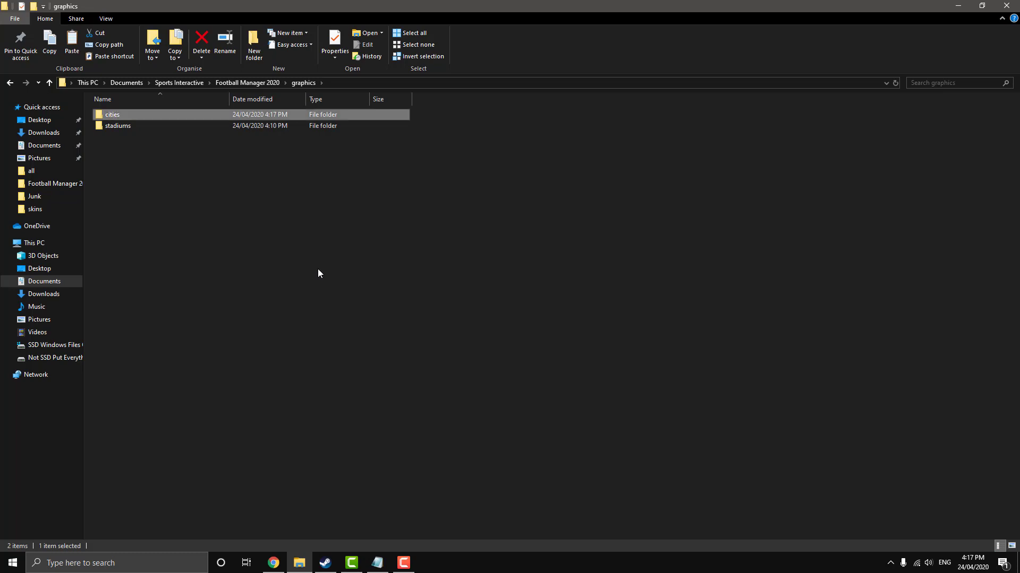
Paste City Pics into the cities folder and check its 118 country folders
{"action": "double_click", "coordinate": [167, 115]}
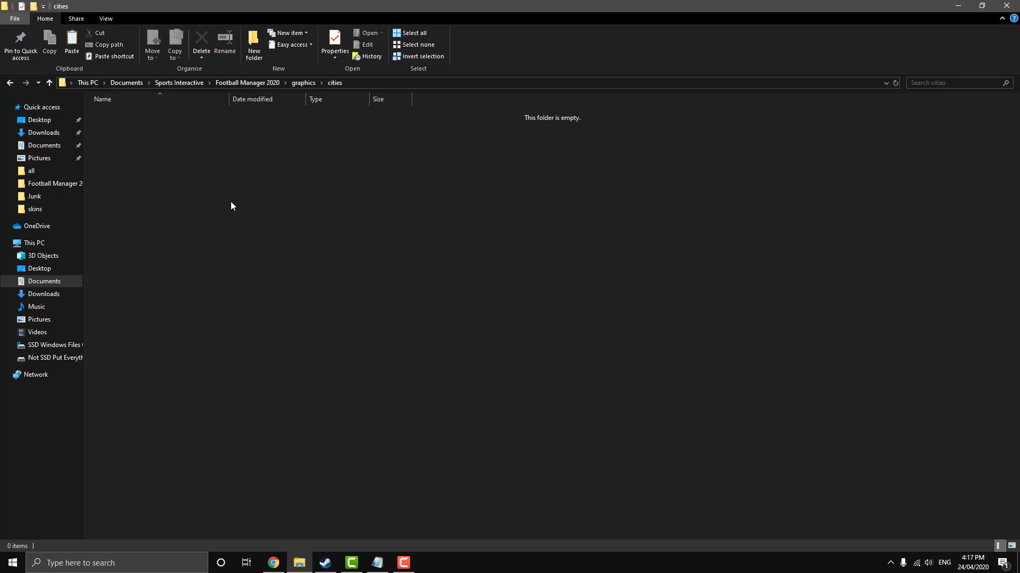
{"action": "right_click", "coordinate": [230, 202]}
{"action": "left_click", "coordinate": [264, 276]}
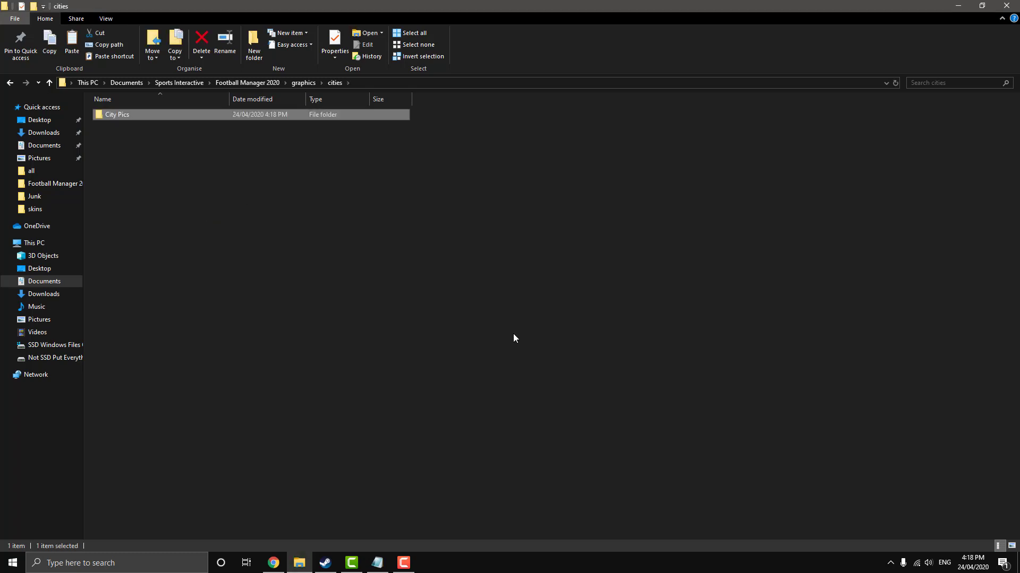
{"action": "double_click", "coordinate": [134, 116]}
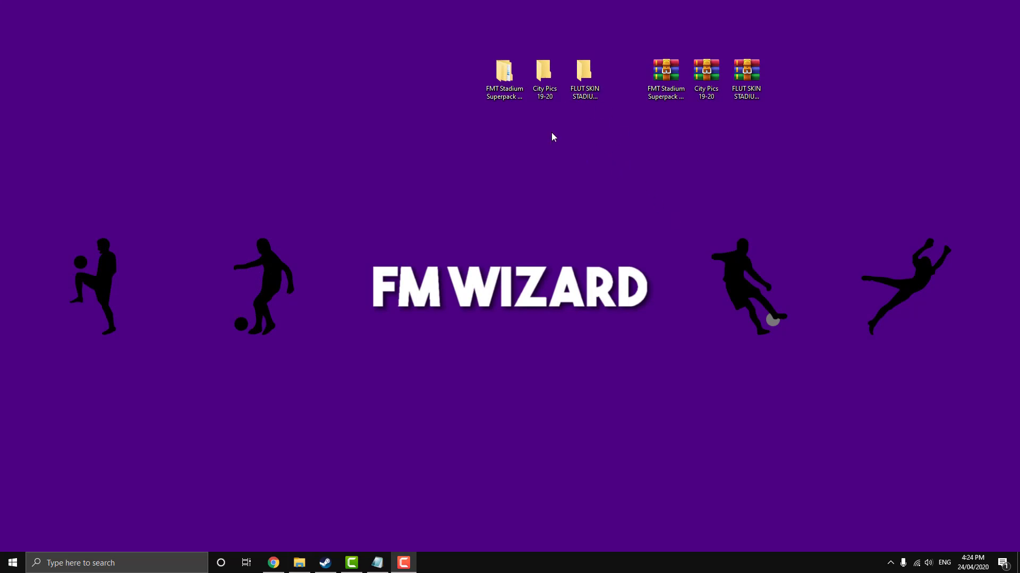
Copy the Stadiums folder from the extracted FLUT SKIN STADIUMS PACK folder
{"action": "double_click", "coordinate": [584, 74]}
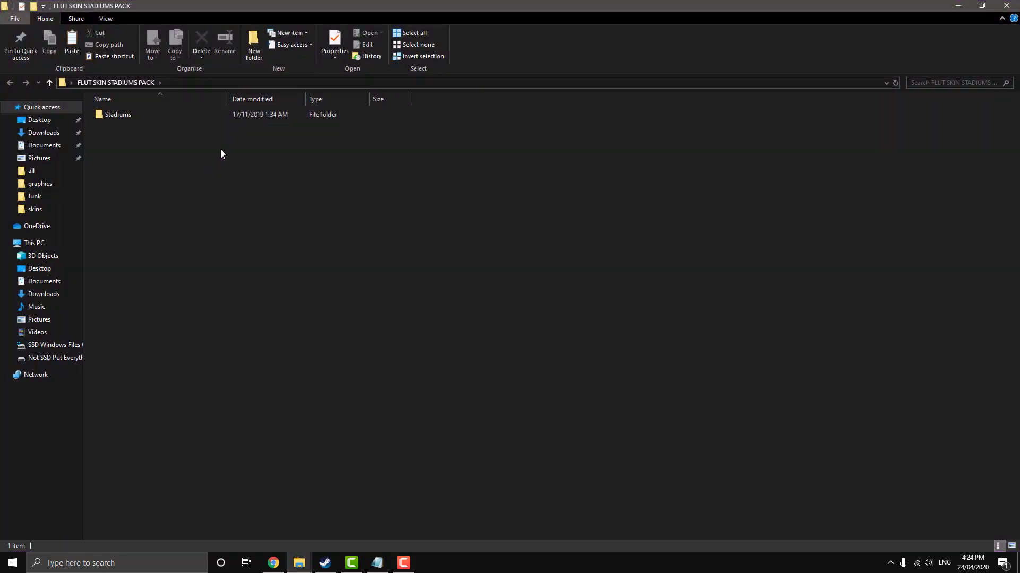
{"action": "double_click", "coordinate": [119, 115]}
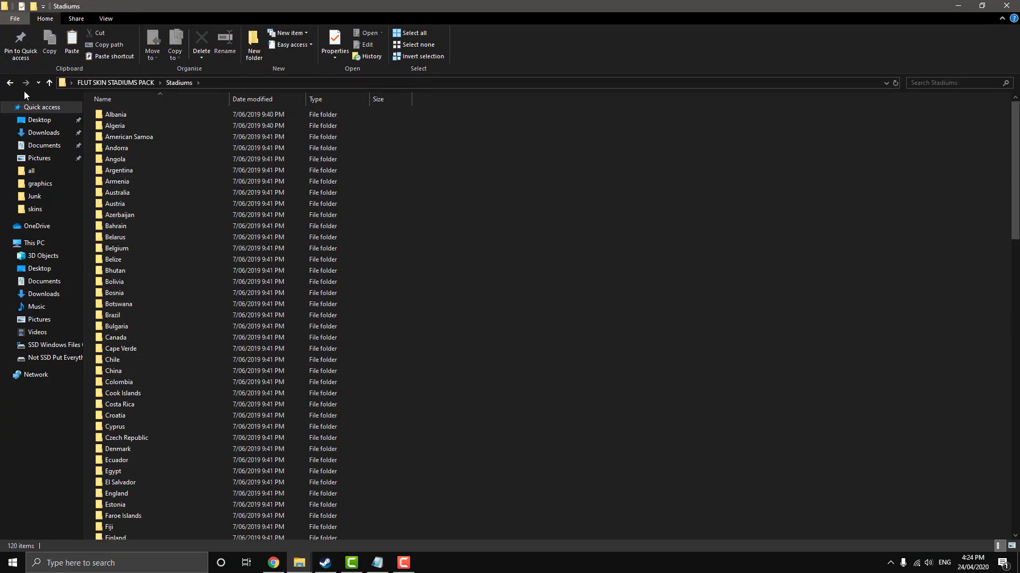
{"action": "left_click", "coordinate": [105, 84]}
{"action": "double_click", "coordinate": [133, 116]}
{"action": "left_click", "coordinate": [117, 84]}
{"action": "right_click", "coordinate": [117, 117]}
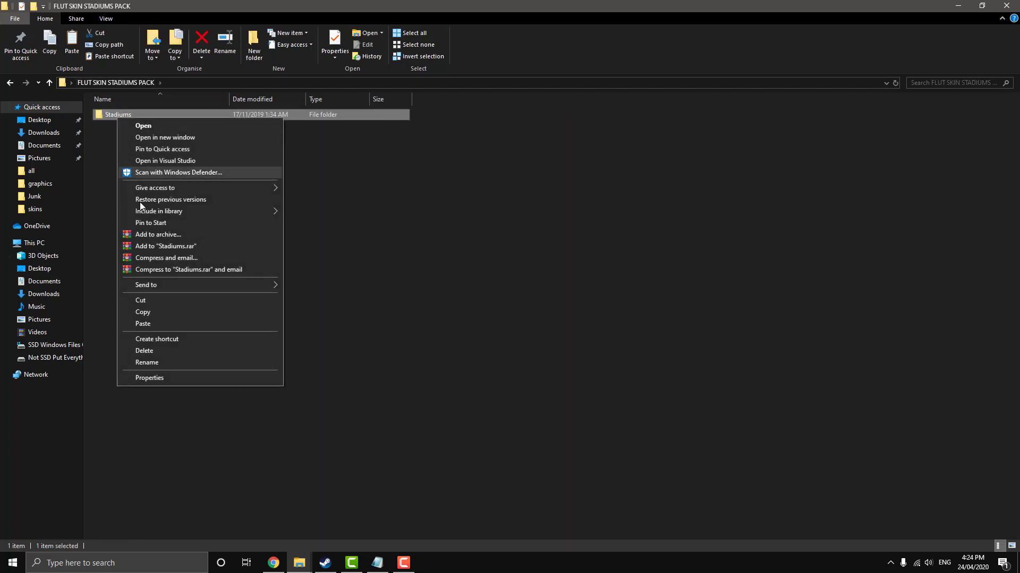
{"action": "left_click", "coordinate": [143, 312]}
Create a backrounds folder in graphics alongside cities and stadiums
{"action": "mouse_move", "coordinate": [299, 562]}
{"action": "left_click", "coordinate": [244, 526]}
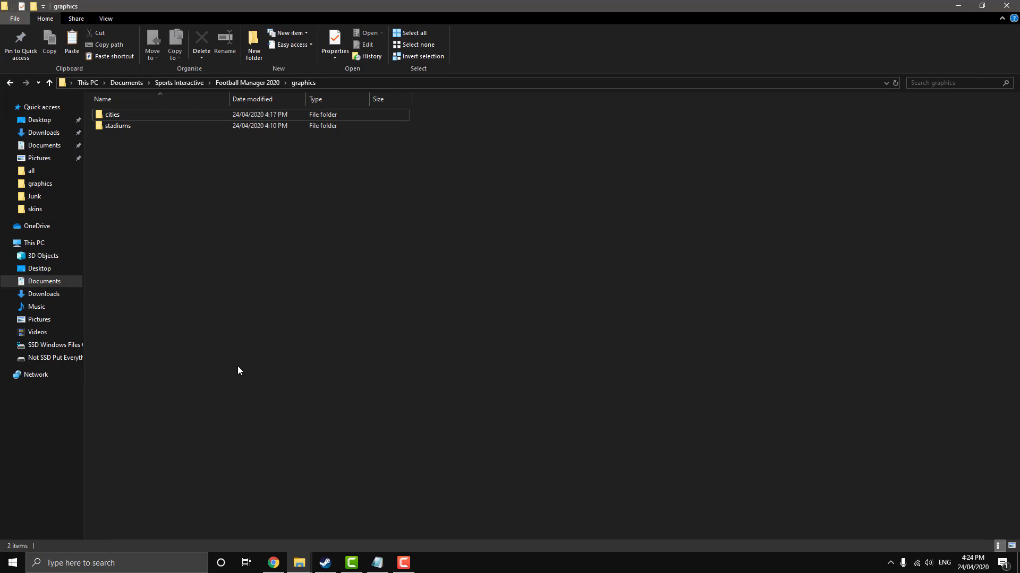
{"action": "right_click", "coordinate": [170, 240]}
{"action": "mouse_move", "coordinate": [230, 380]}
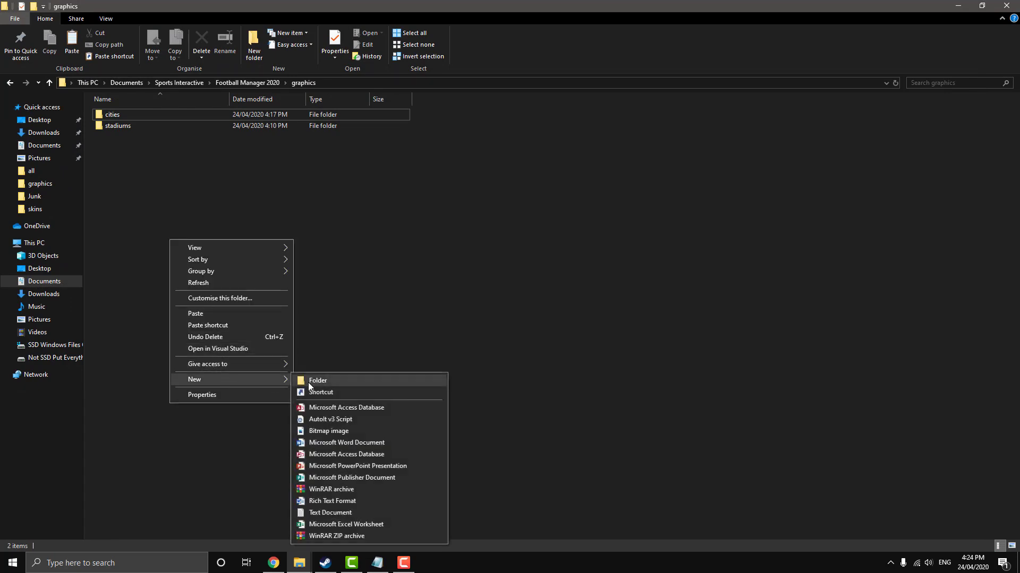
{"action": "left_click", "coordinate": [307, 378]}
{"action": "type", "text": "backrounds"}
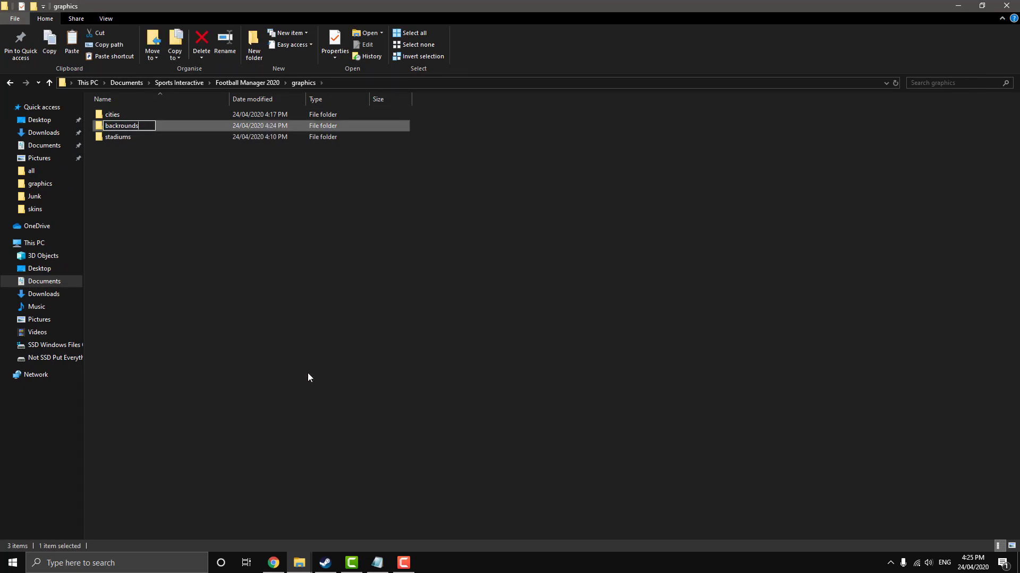
{"action": "key", "text": "Return"}
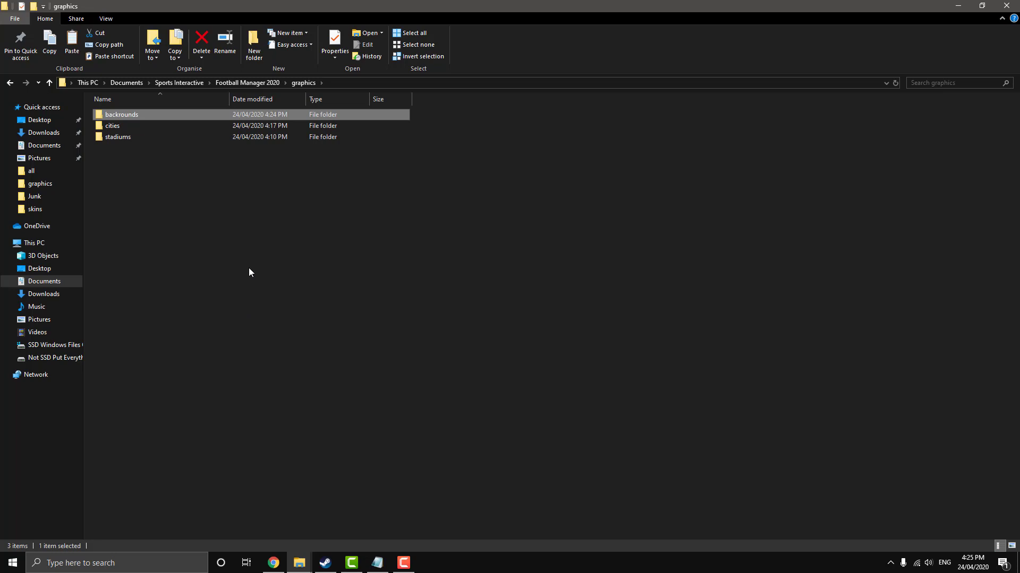
Paste the copied Stadiums folder into the empty backrounds folder
{"action": "double_click", "coordinate": [109, 114]}
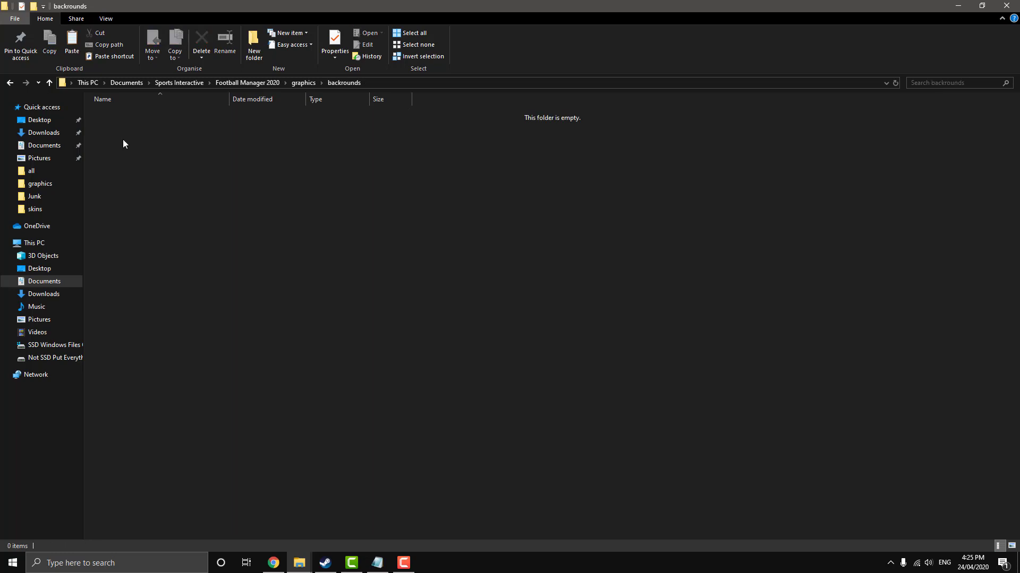
{"action": "right_click", "coordinate": [181, 195]}
{"action": "left_click", "coordinate": [215, 261]}
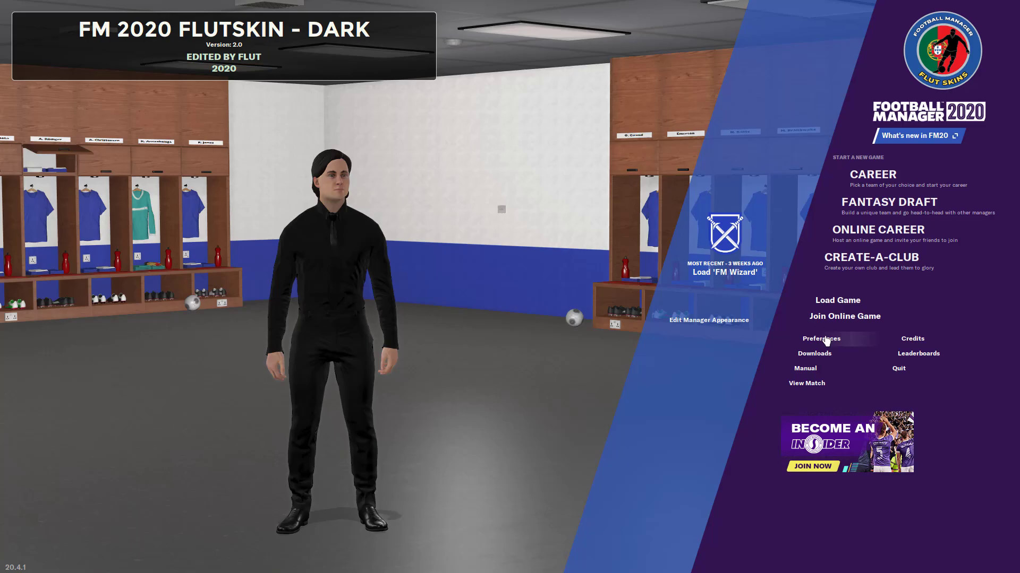
In Advanced > Interface preferences, untick Use caching, tick Reload skin when confirming changes, and confirm
{"action": "left_click", "coordinate": [821, 339]}
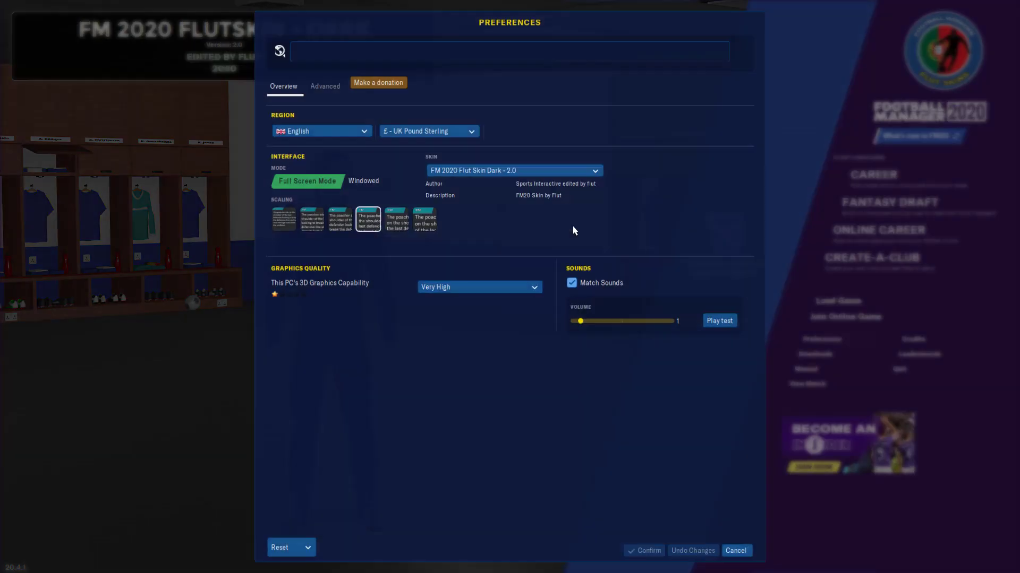
{"action": "left_click", "coordinate": [320, 80]}
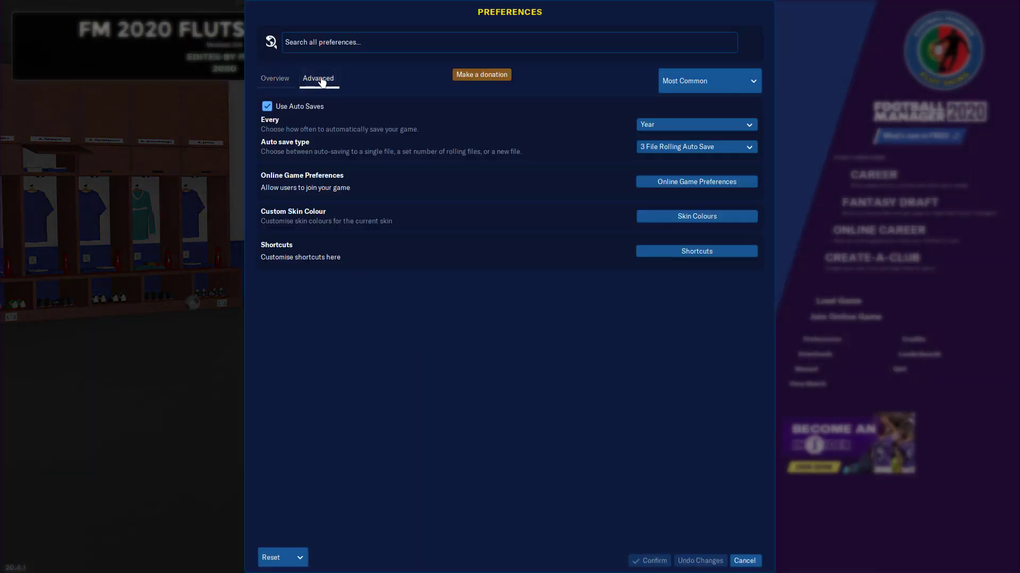
{"action": "left_click", "coordinate": [721, 88]}
{"action": "left_click", "coordinate": [684, 148]}
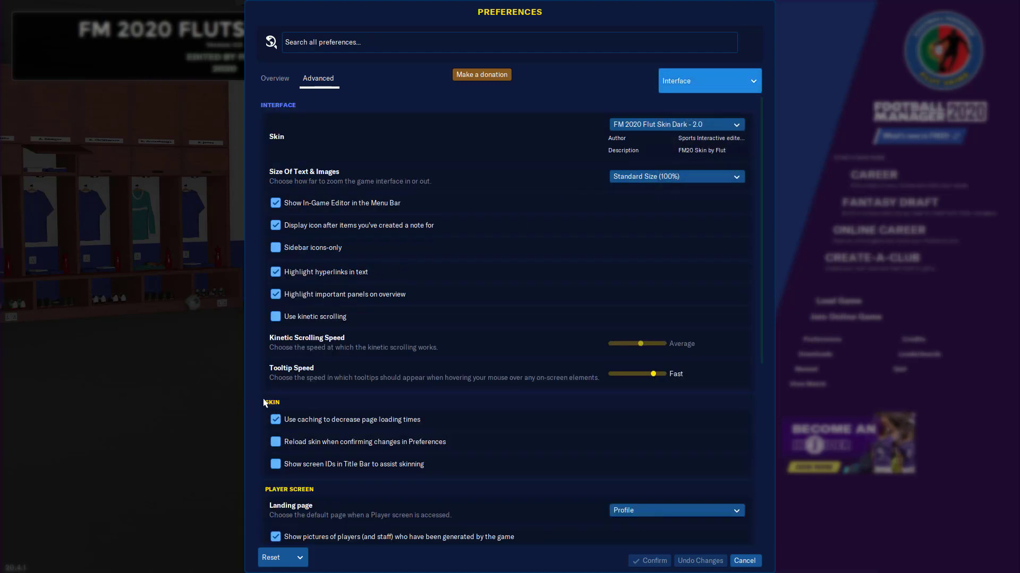
{"action": "left_click", "coordinate": [275, 420]}
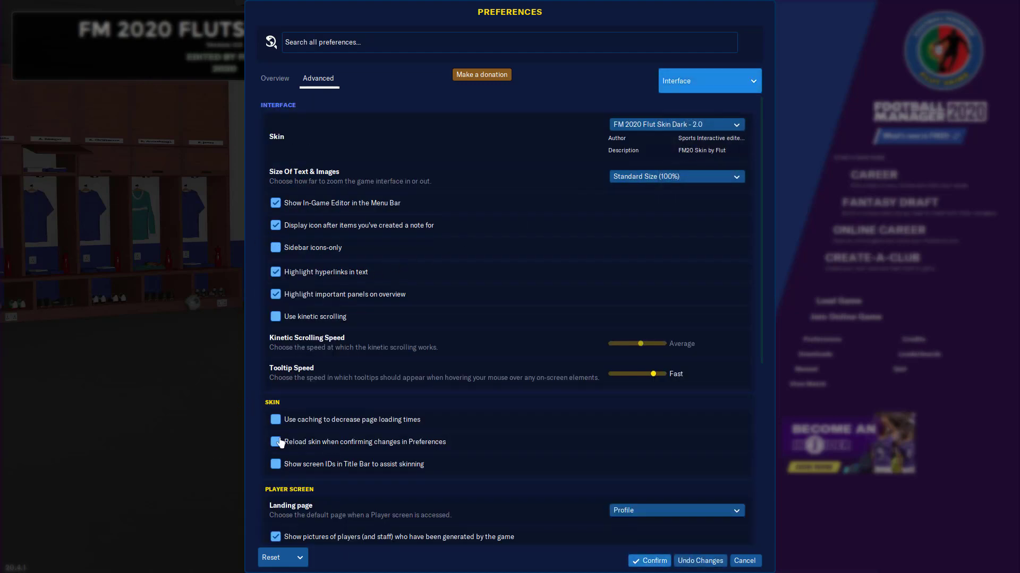
{"action": "left_click", "coordinate": [275, 443]}
{"action": "left_click", "coordinate": [600, 561]}
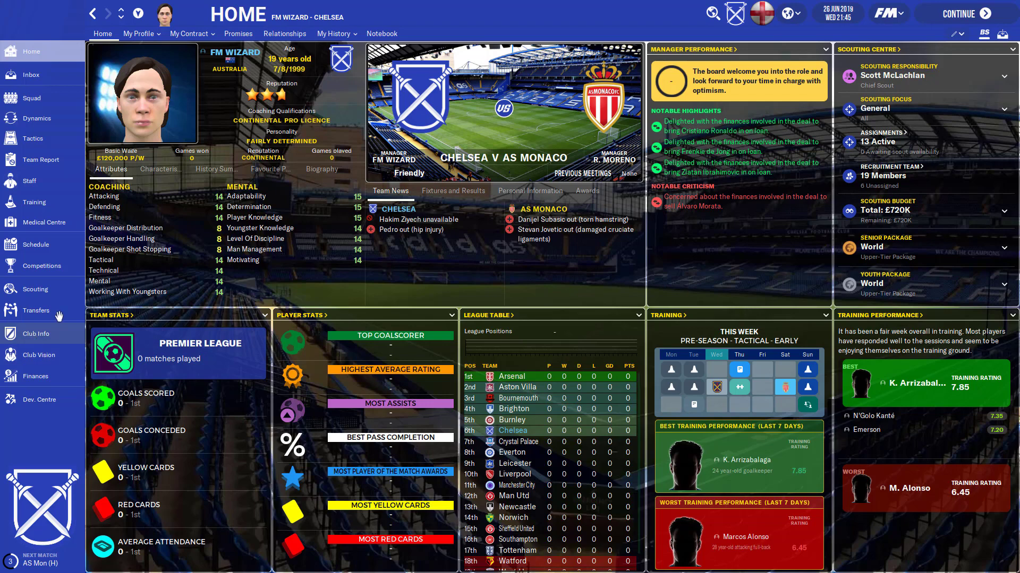
{"action": "left_click", "coordinate": [32, 335]}
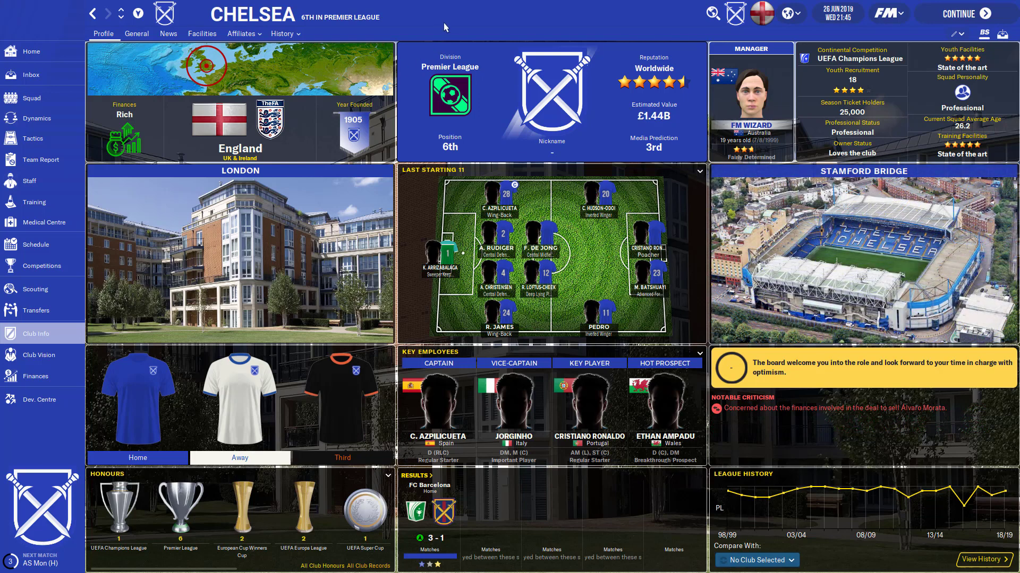
{"action": "left_click", "coordinate": [273, 13]}
{"action": "type", "text": "manchester un"}
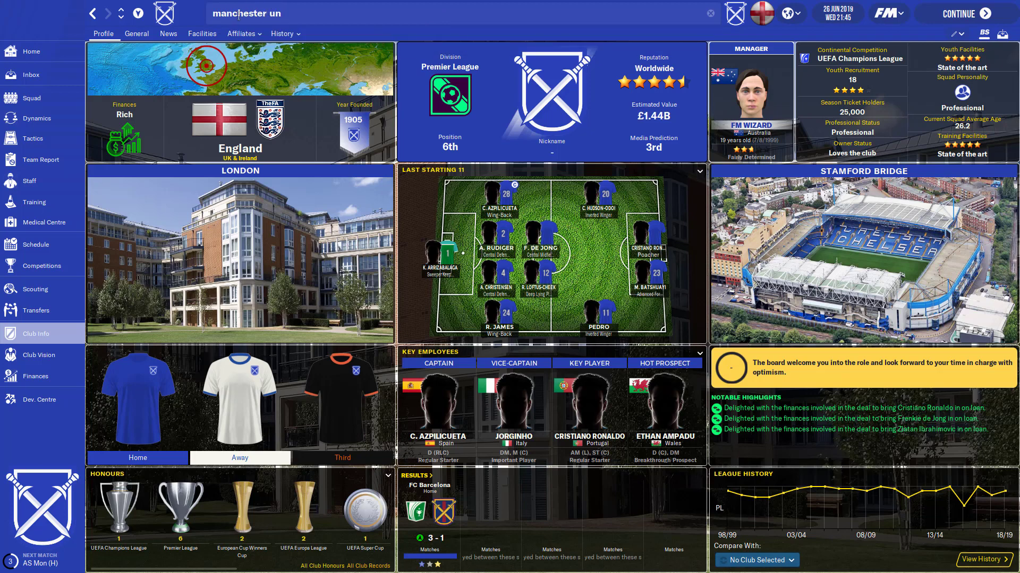
{"action": "key", "text": "Escape"}
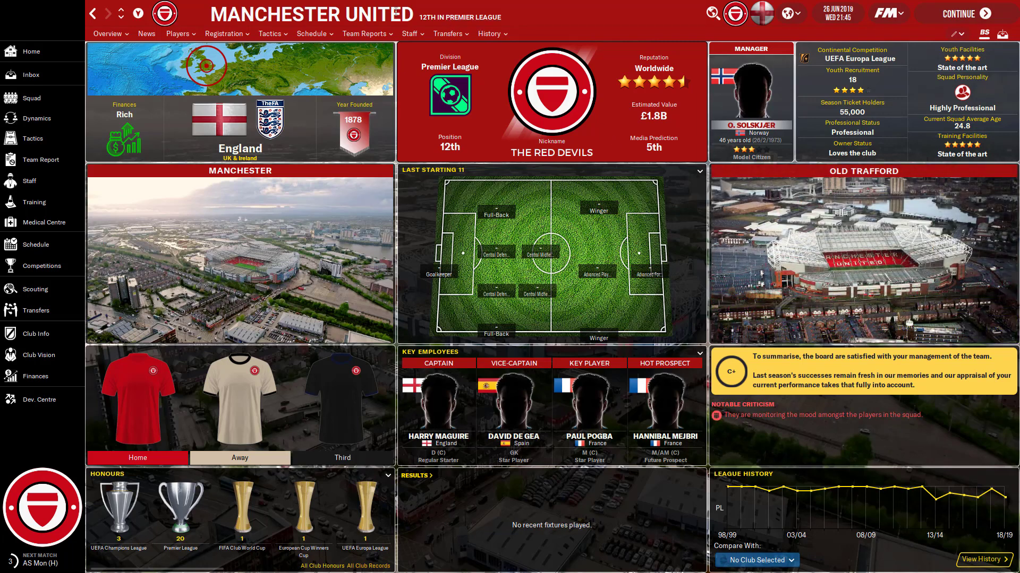
Search 'melbourne victo', open Melbourne Victory, and show the AAMI Park stadium photo full screen
{"action": "left_click", "coordinate": [395, 11]}
{"action": "type", "text": "melbo"}
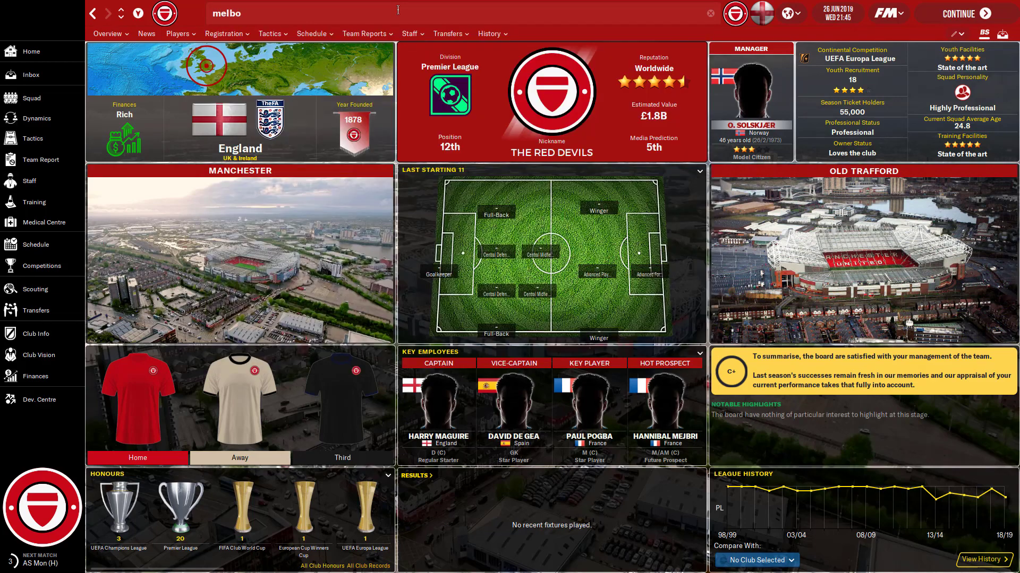
{"action": "type", "text": "urne victory"}
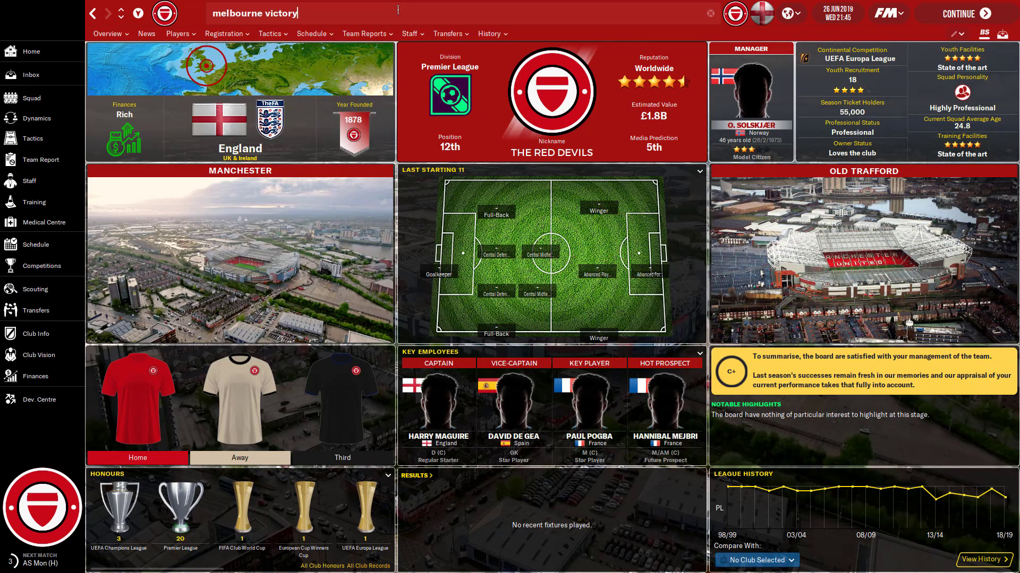
{"action": "left_click", "coordinate": [298, 52]}
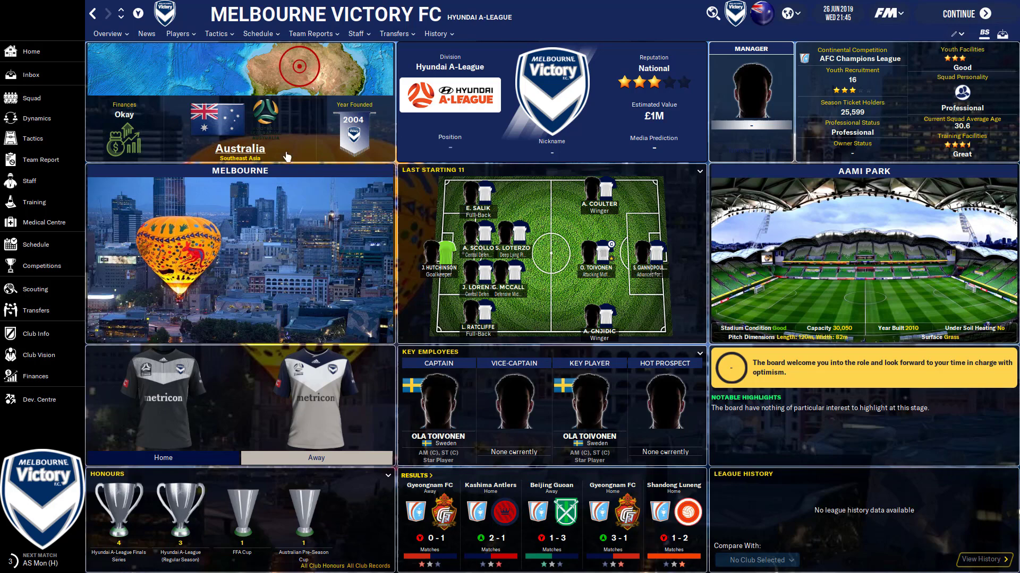
{"action": "left_click", "coordinate": [857, 171]}
{"action": "left_click", "coordinate": [159, 72]}
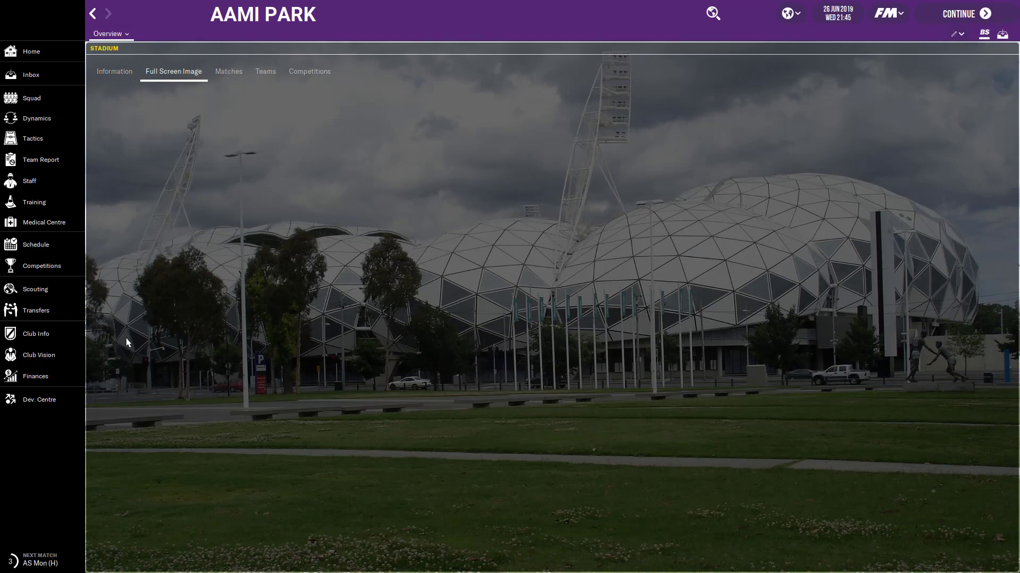
Return to Chelsea's Club Info and show the Stamford Bridge photo as a full-screen image
{"action": "left_click", "coordinate": [38, 341]}
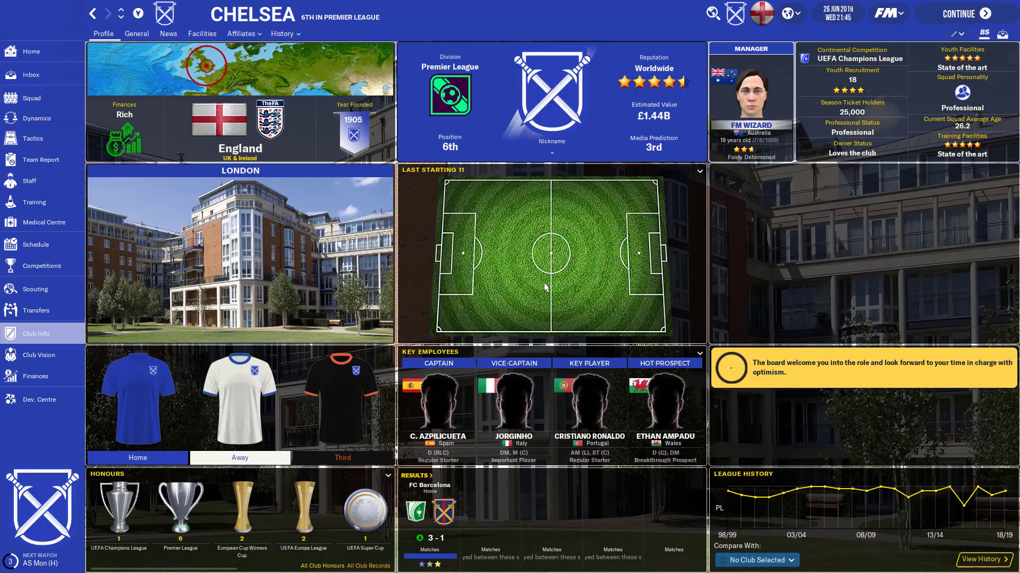
{"action": "left_click", "coordinate": [882, 175]}
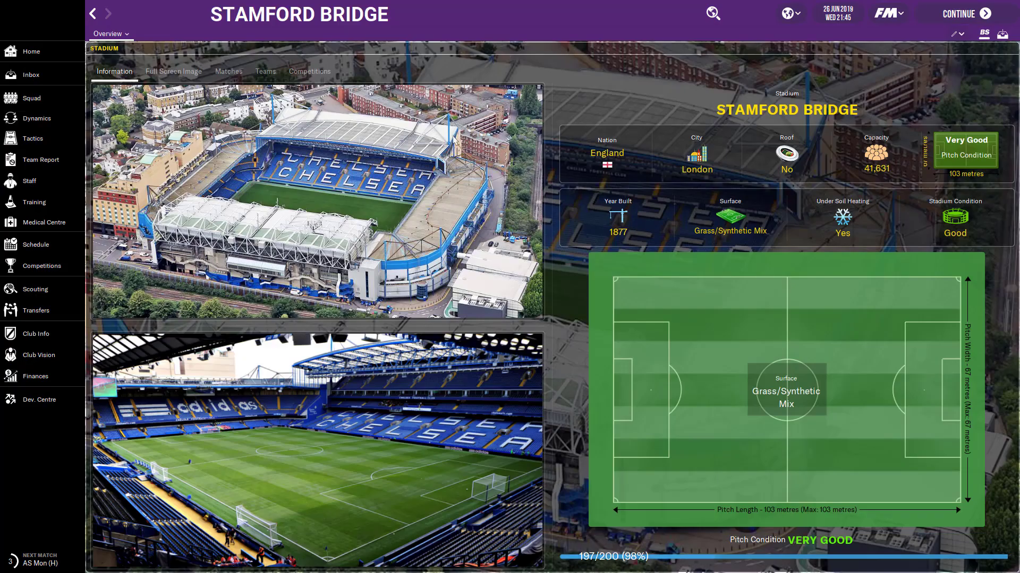
{"action": "left_click", "coordinate": [175, 72]}
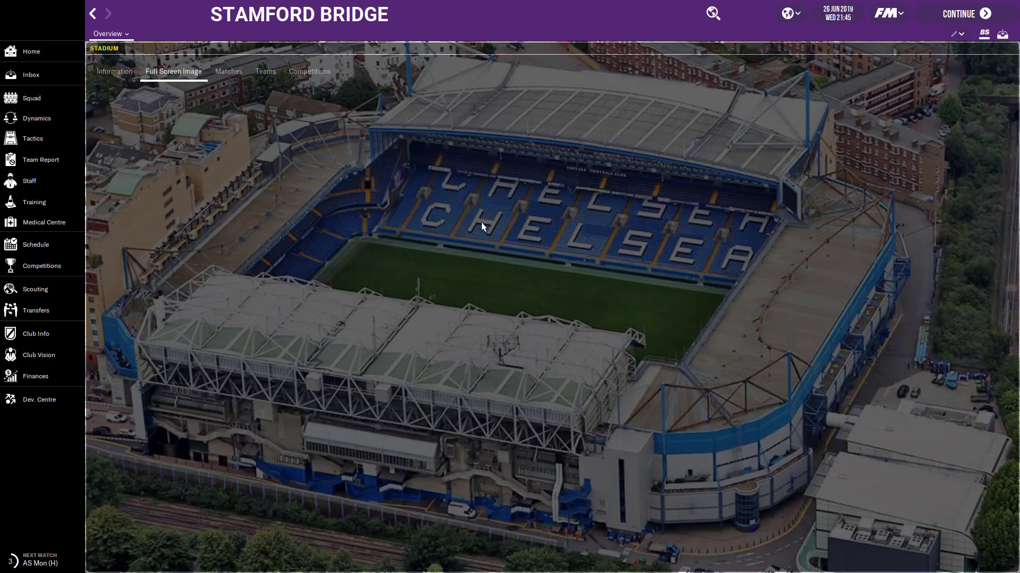